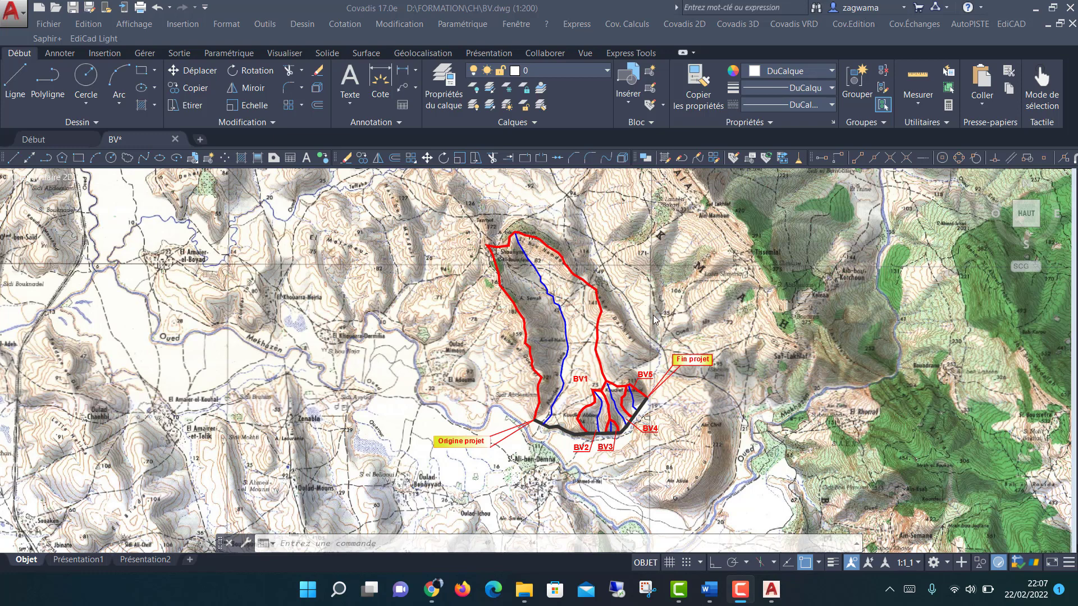
- Create a new drawing, Dessin4, from the acadiso.dwt template, skipping the scale selection
middle_click_drag(630, 327, 623, 319)
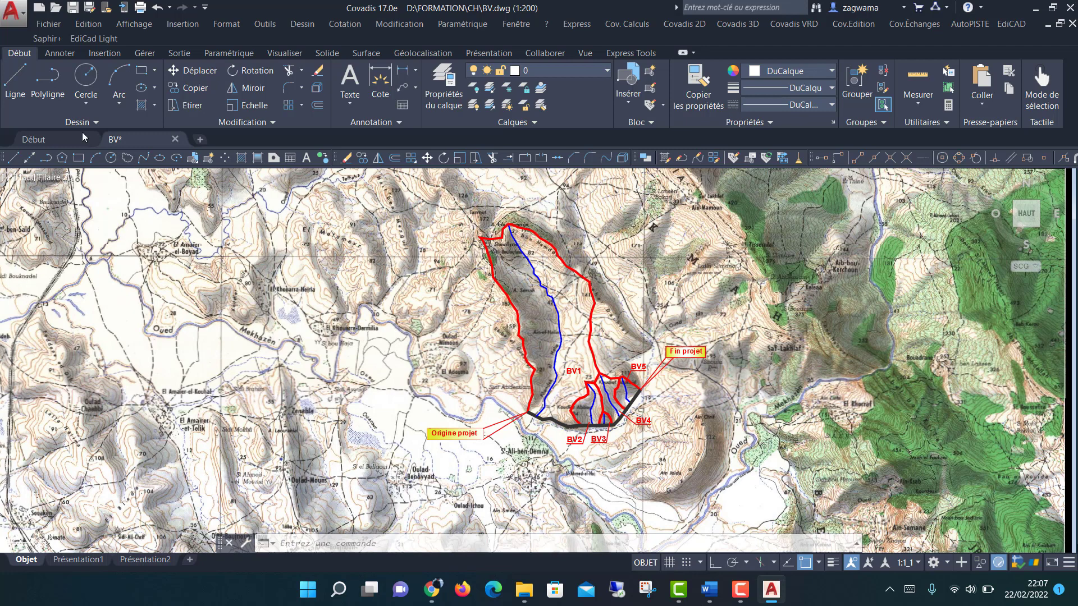
left_click(48, 26)
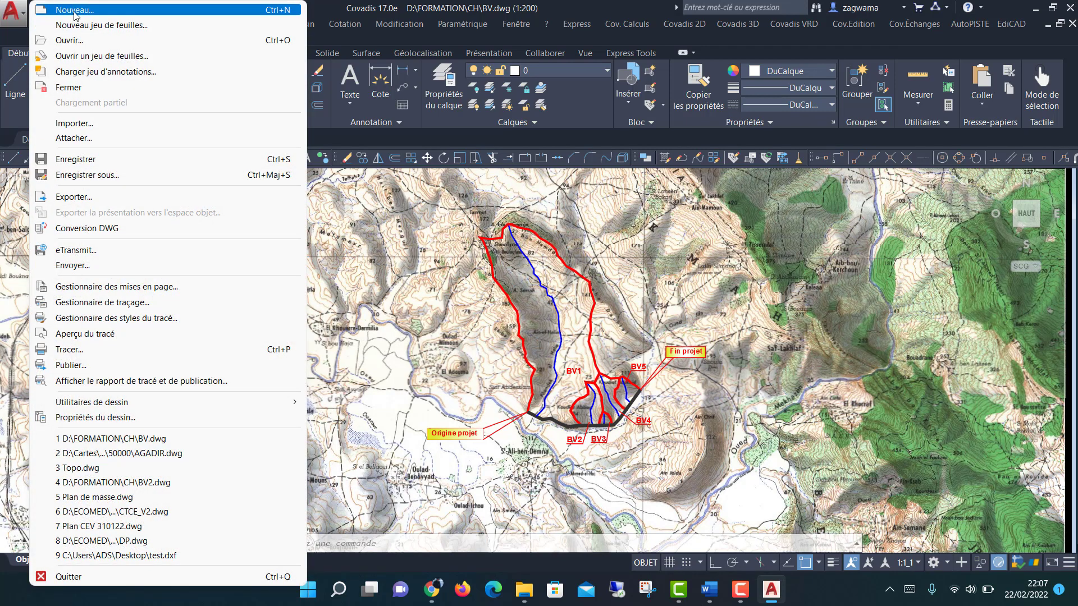
left_click(74, 13)
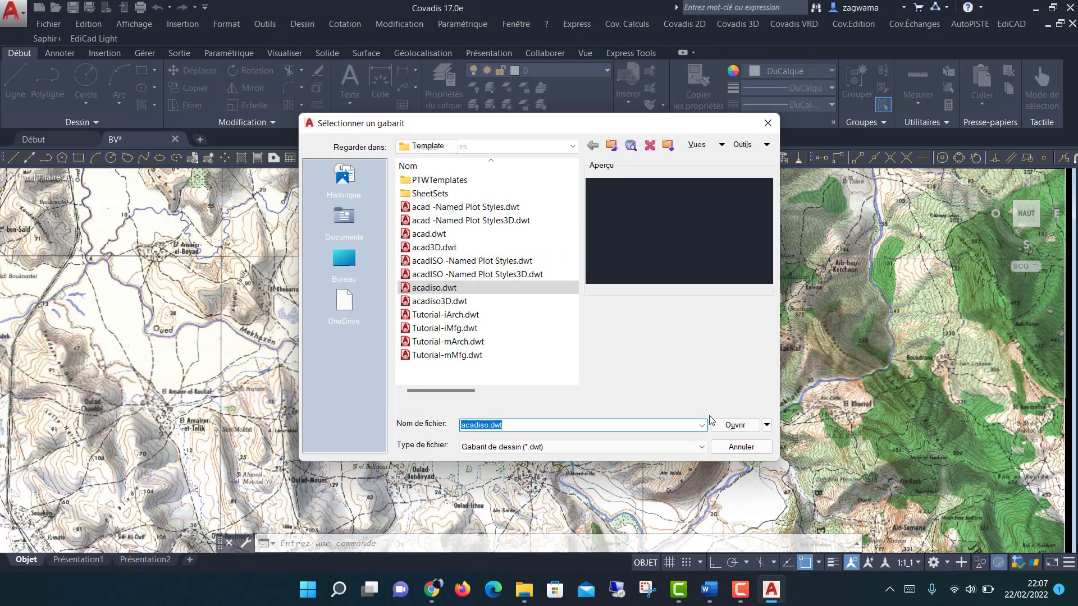
left_click(720, 425)
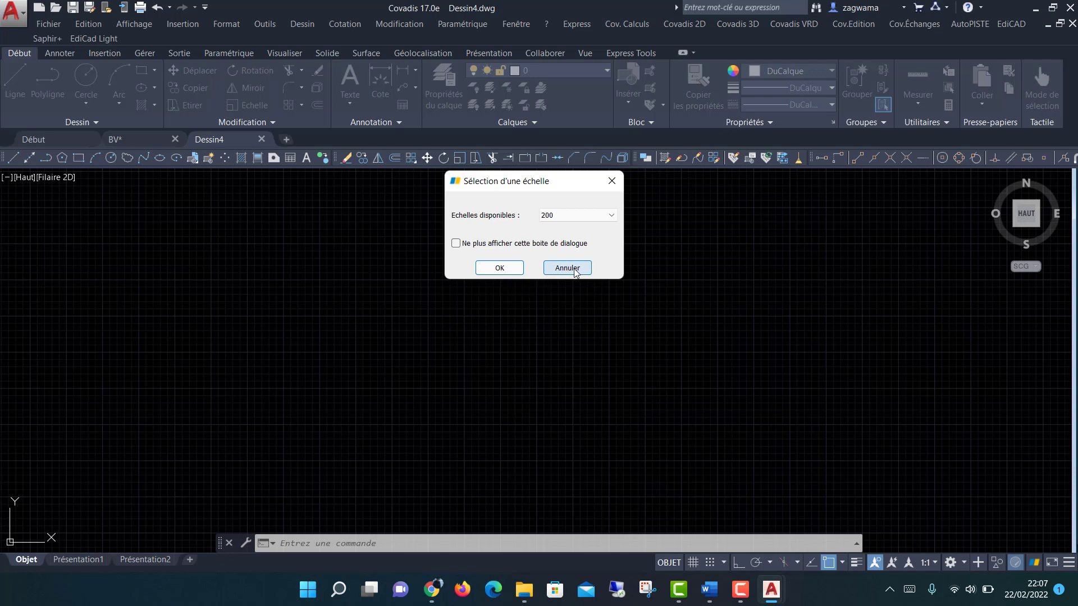
left_click(567, 268)
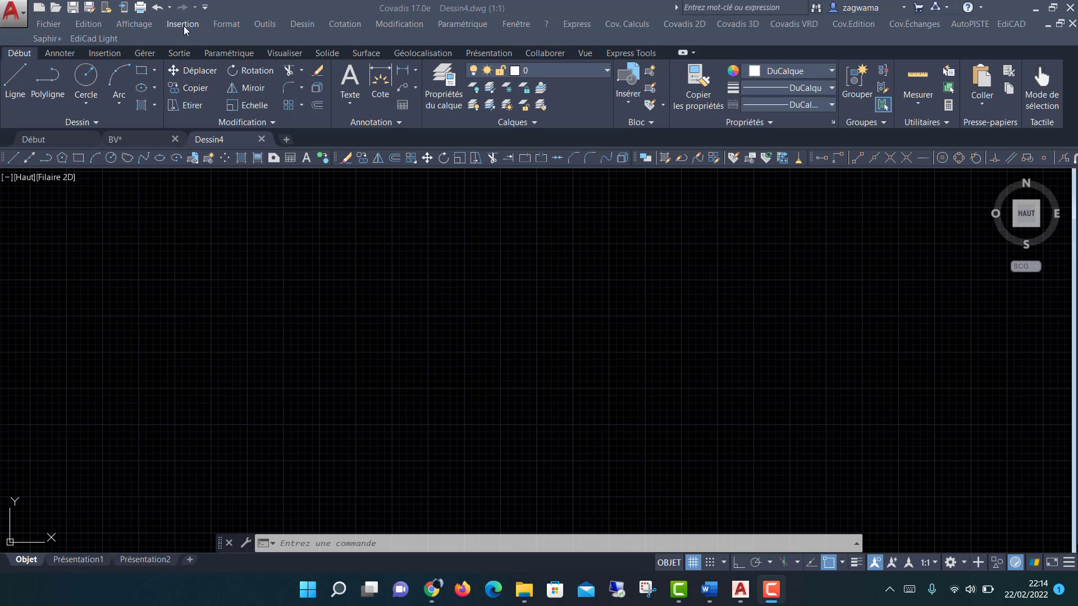
- Attach AFOURAR.jpg as a raster image reference, accepting the default attachment settings
left_click(184, 26)
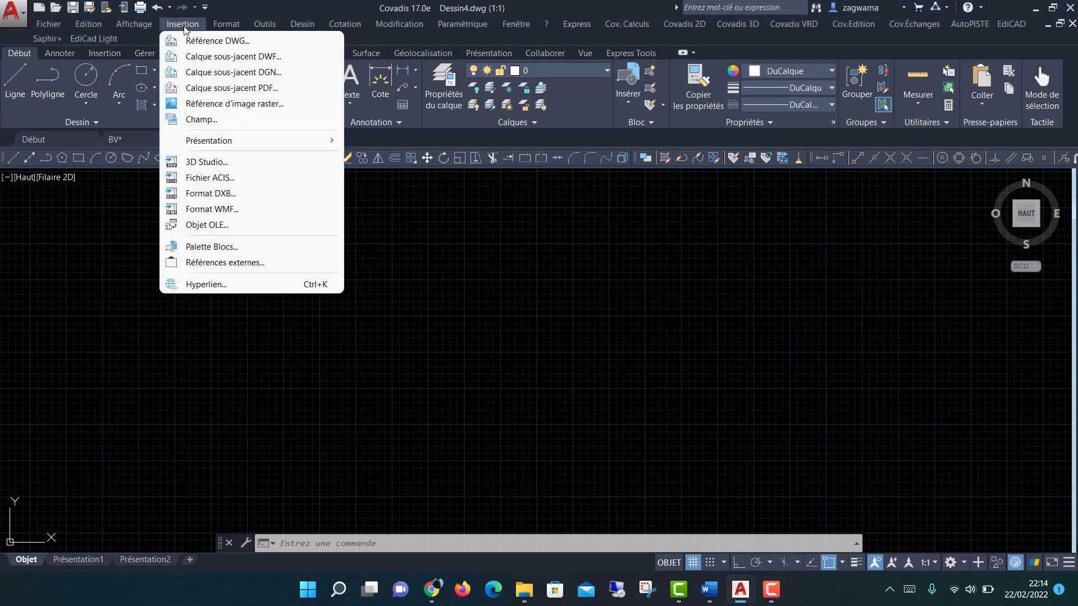
left_click(218, 105)
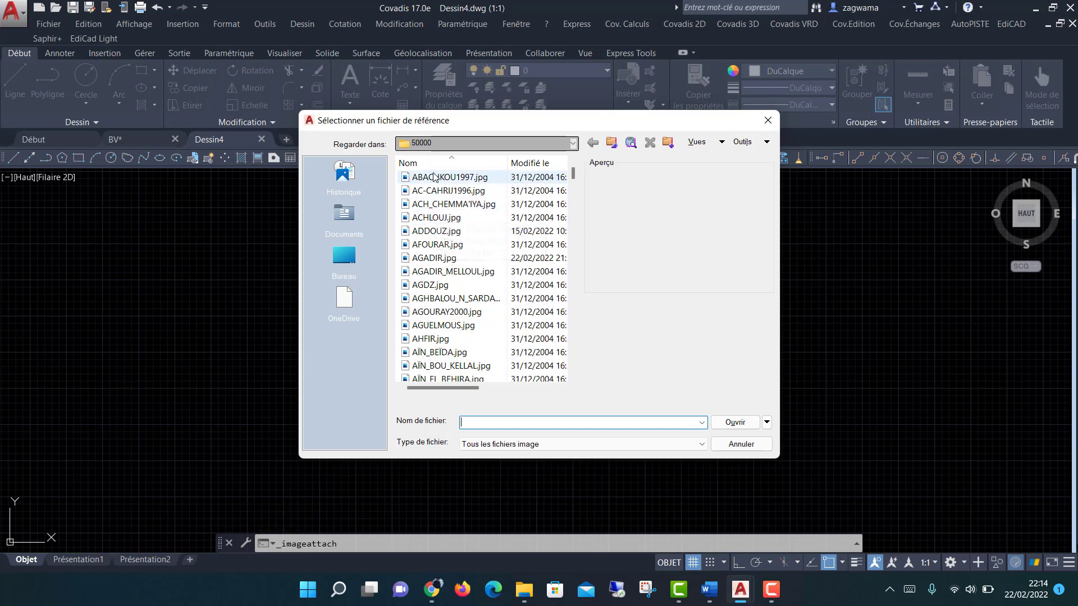
left_click(438, 246)
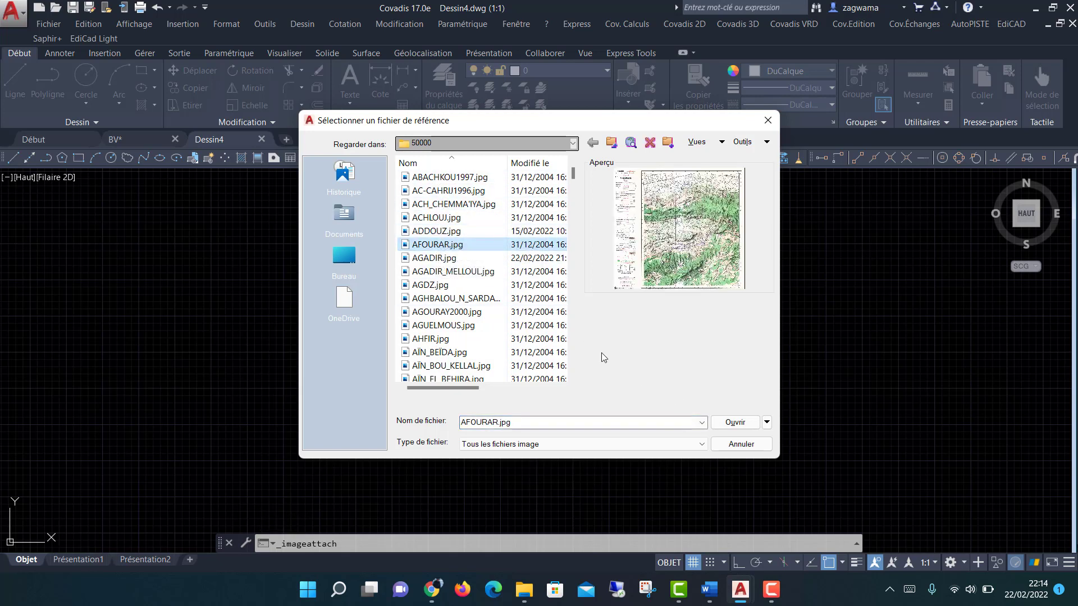
left_click(741, 424)
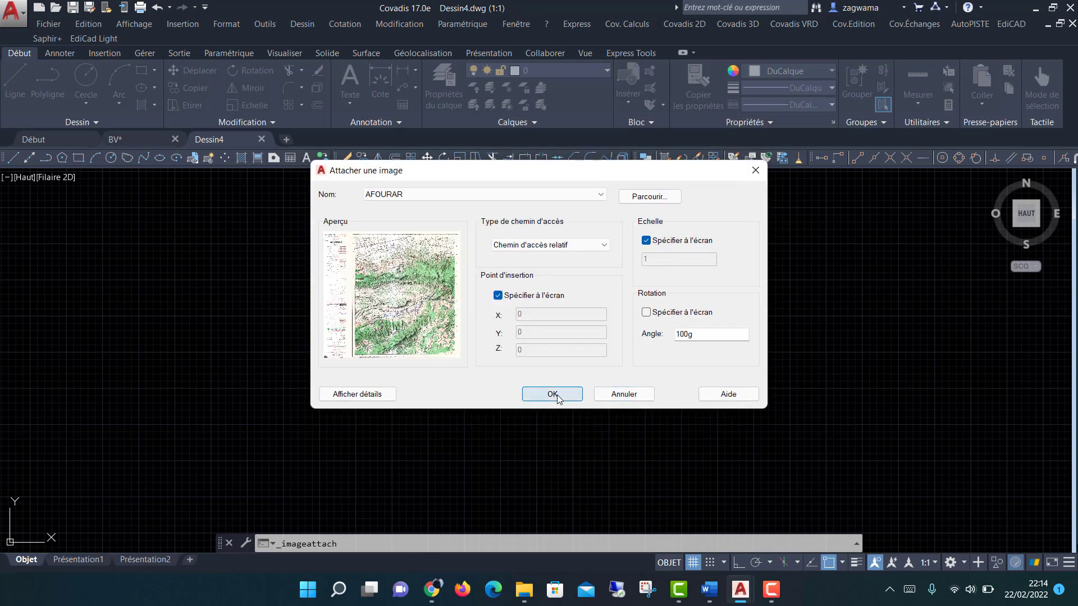
left_click(553, 395)
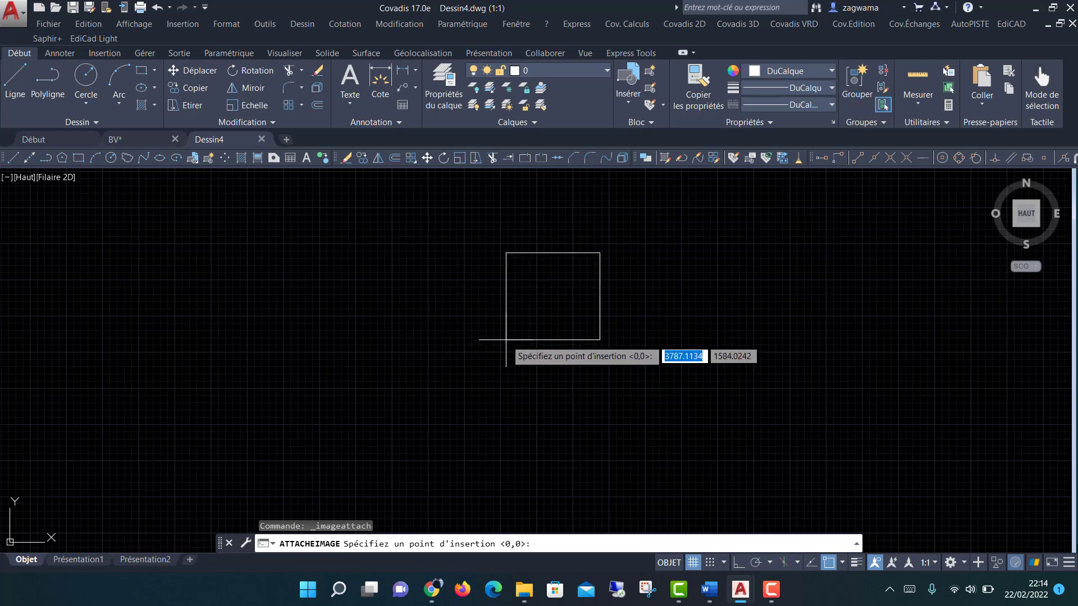
- Insert the AFOURAR map at a picked point with scale factor 1 and zoom to inspect it
left_click(500, 343)
key("Return")
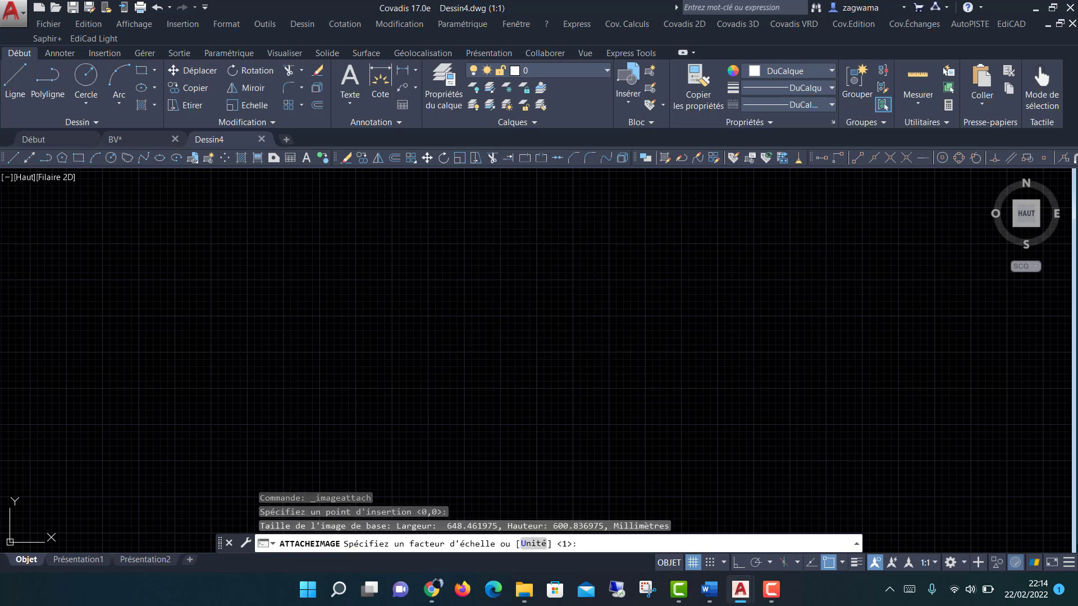
scroll(550, 306, "up", 8)
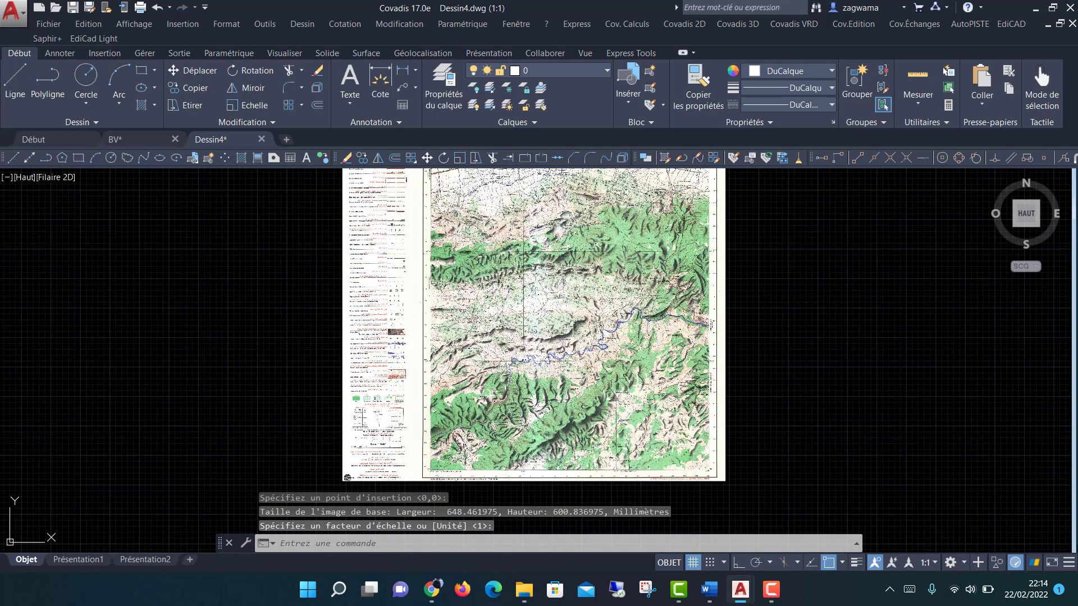
scroll(550, 306, "up", 2)
scroll(551, 306, "up", 1)
scroll(549, 336, "up", 1)
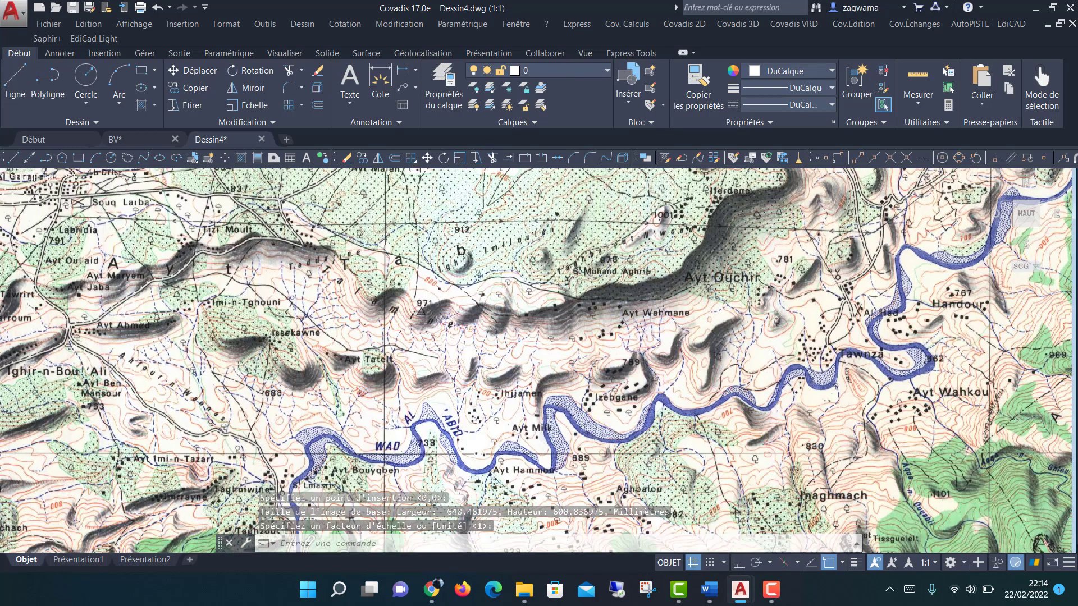
scroll(549, 337, "down", 3)
scroll(549, 337, "down", 4)
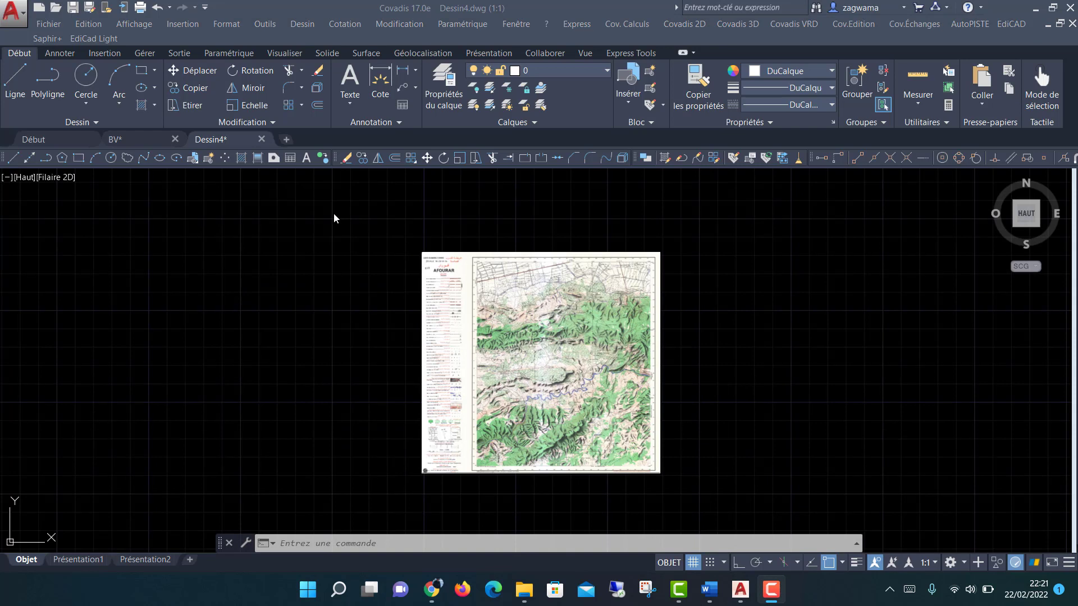
- Start ALIGN and select the AFOURAR map image as the object to align
left_click(274, 120)
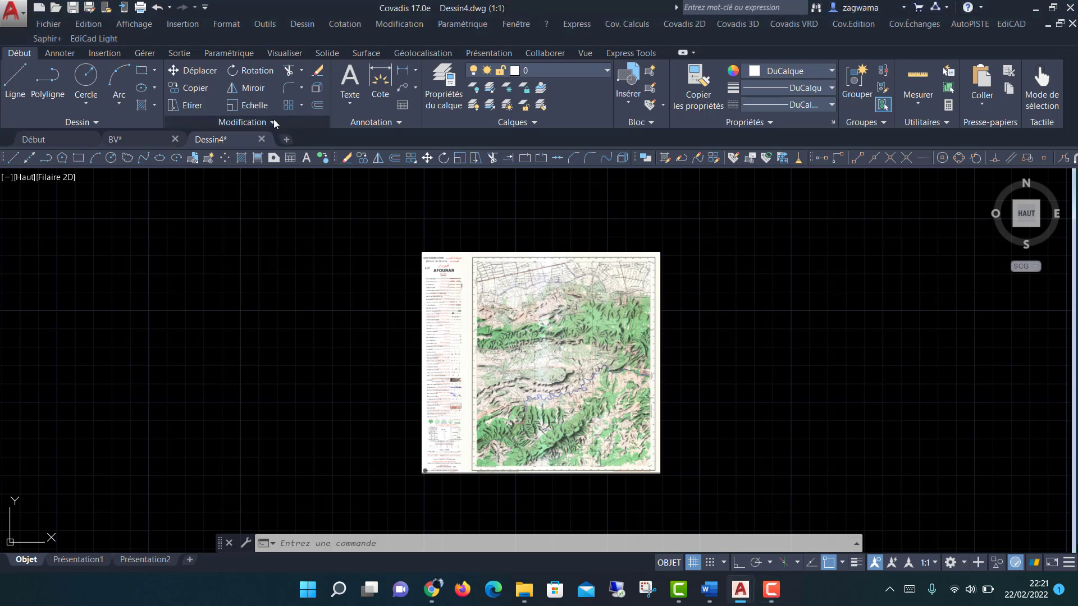
left_click(270, 123)
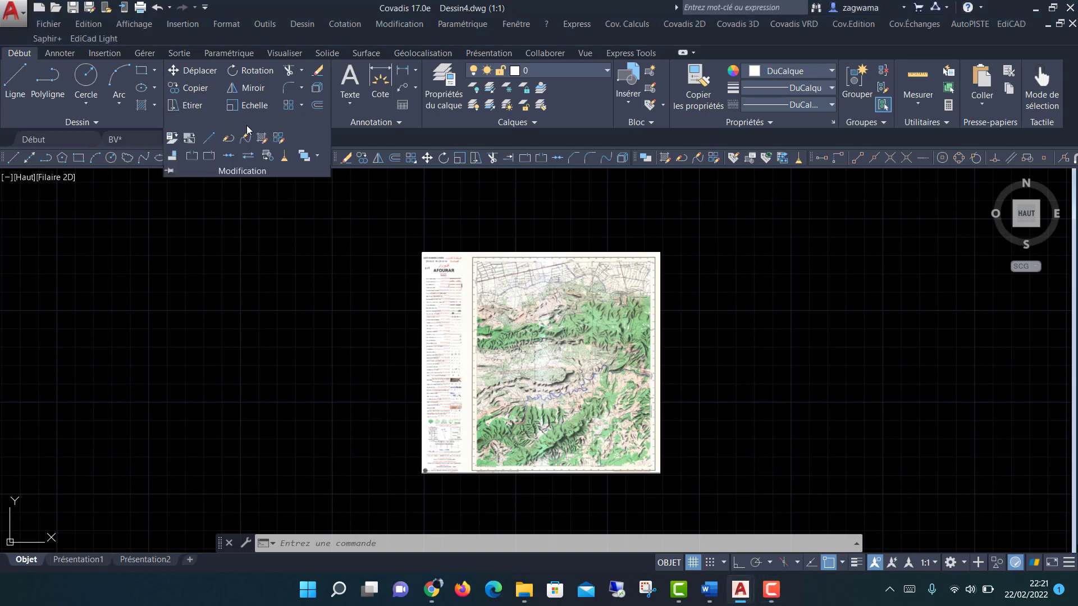
left_click(176, 161)
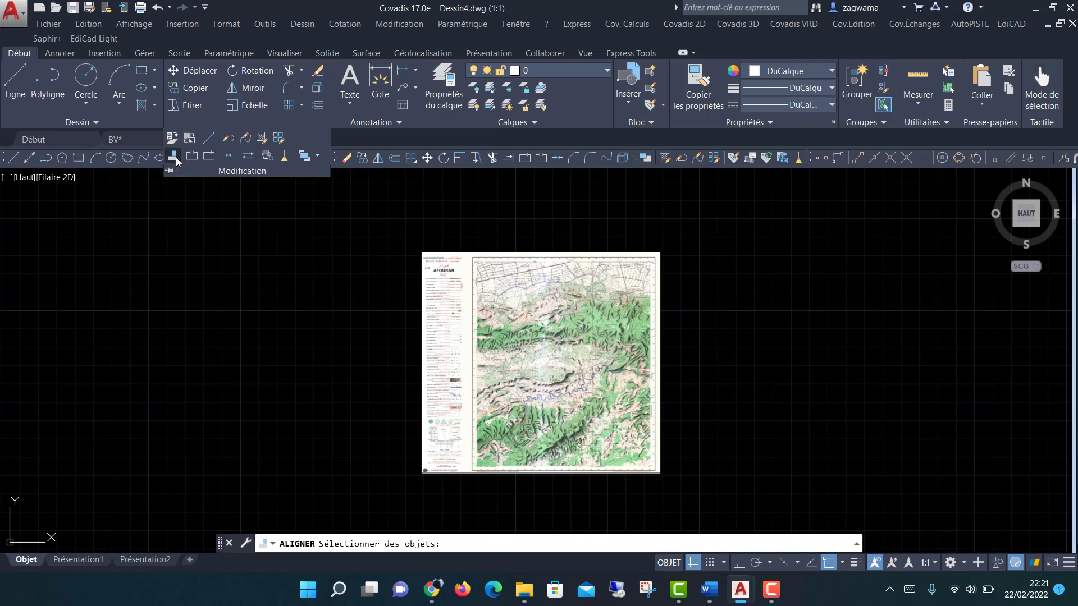
left_click(682, 497)
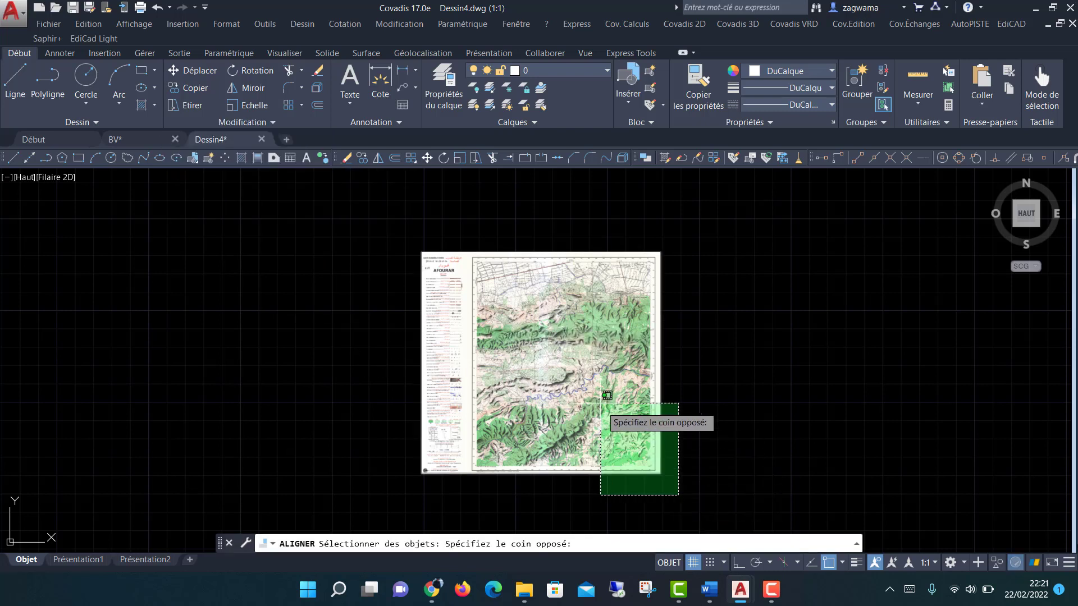
left_click(604, 393)
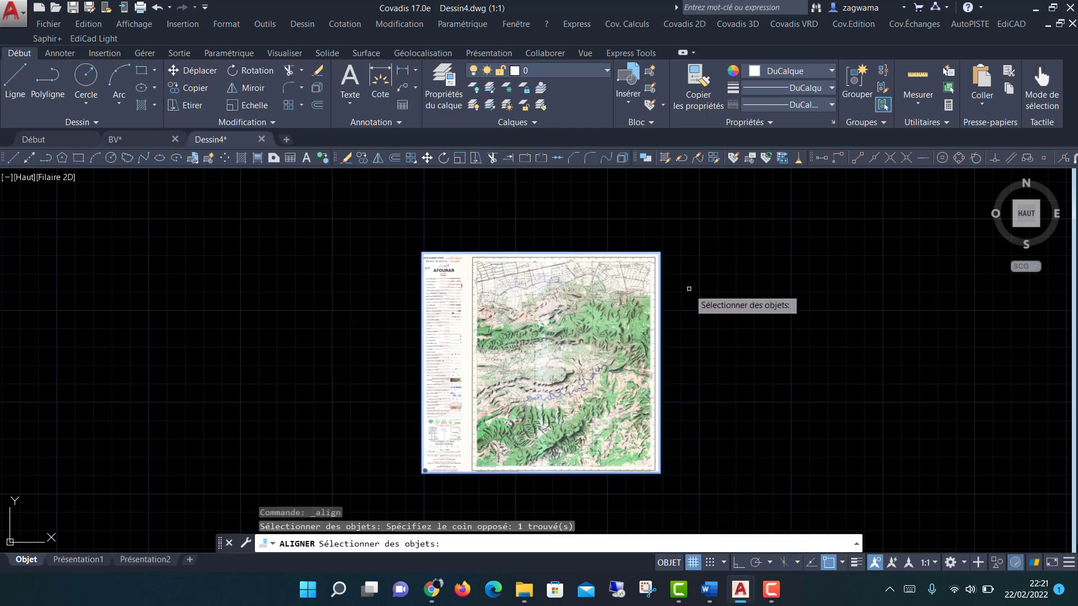
key("Return")
- Zoom and pan onto the map's 375/180 grid intersection
scroll(482, 261, "up", 5)
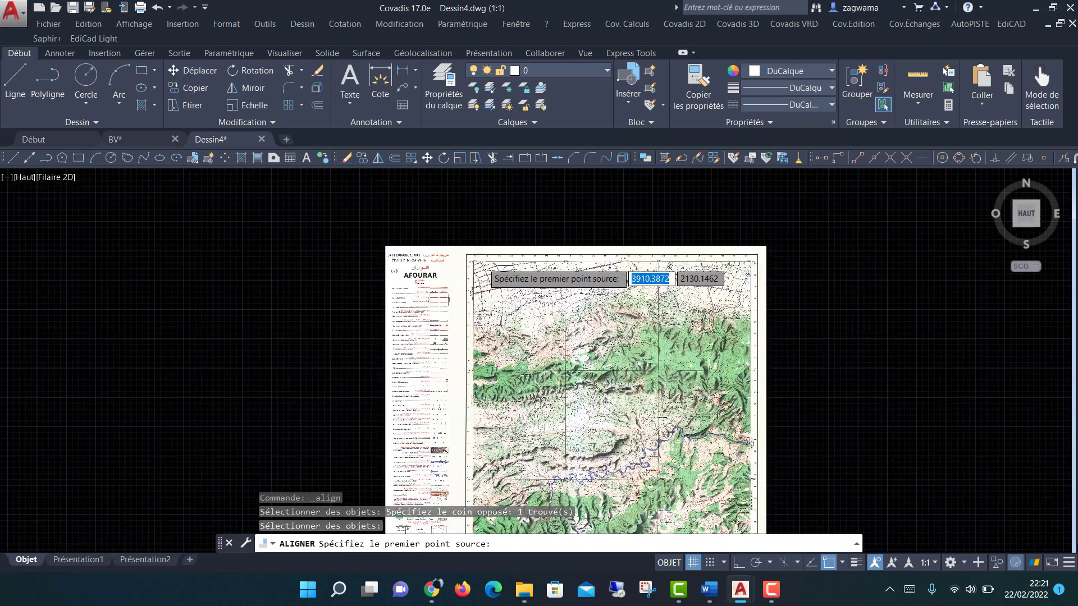
scroll(482, 262, "up", 4)
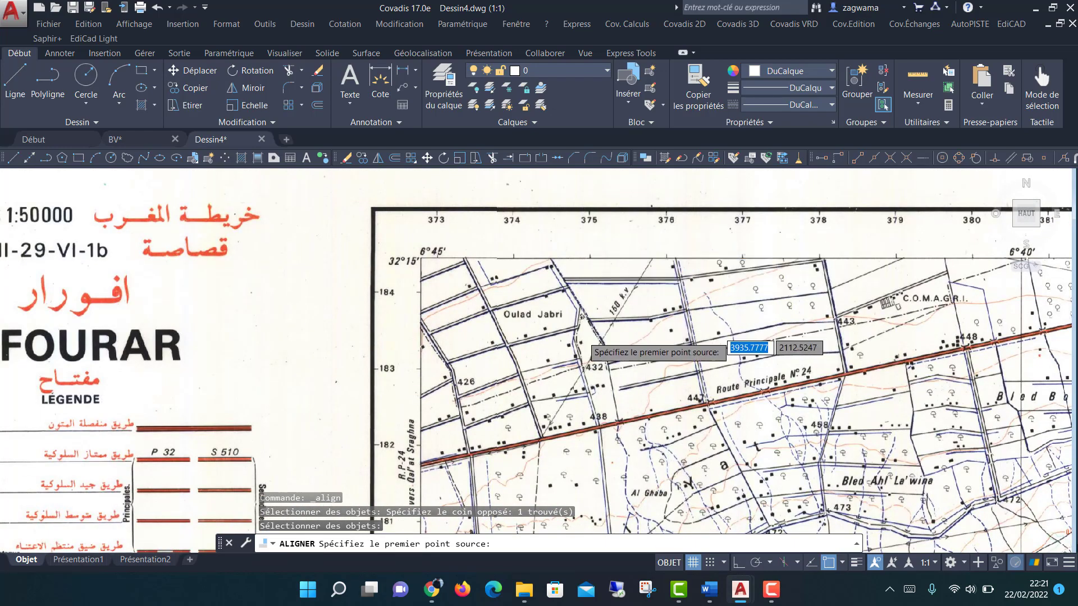
middle_click_drag(583, 395, 566, 294)
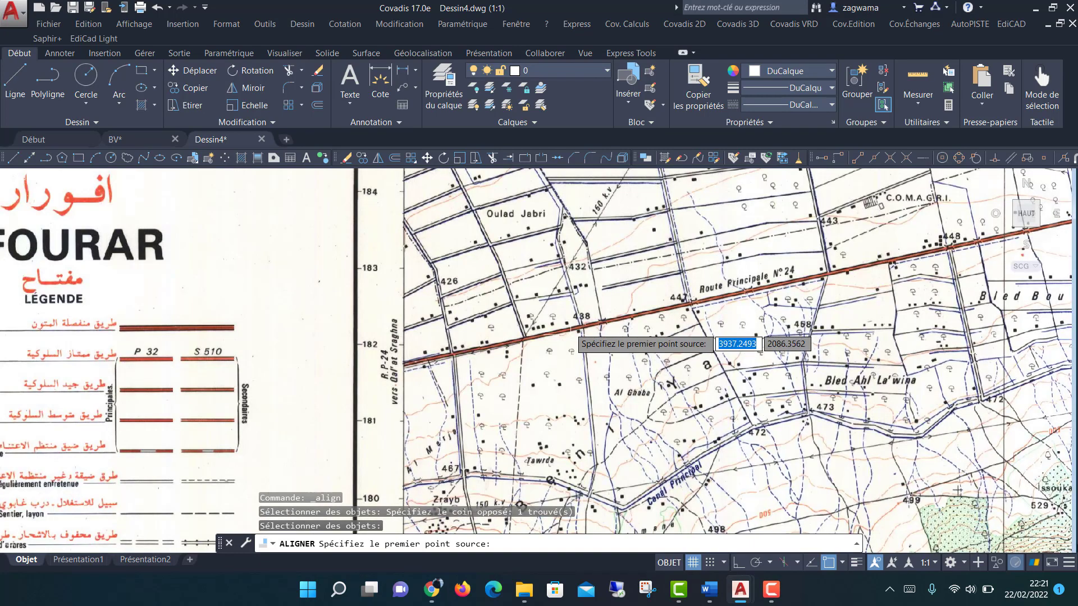
middle_click_drag(519, 449, 506, 347)
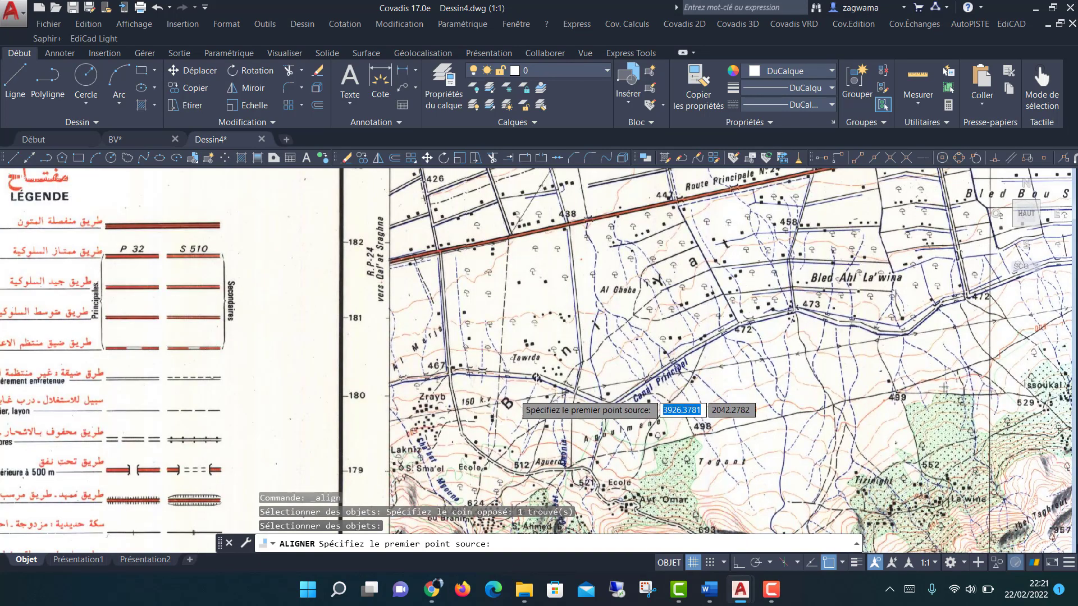
scroll(574, 389, "up", 2)
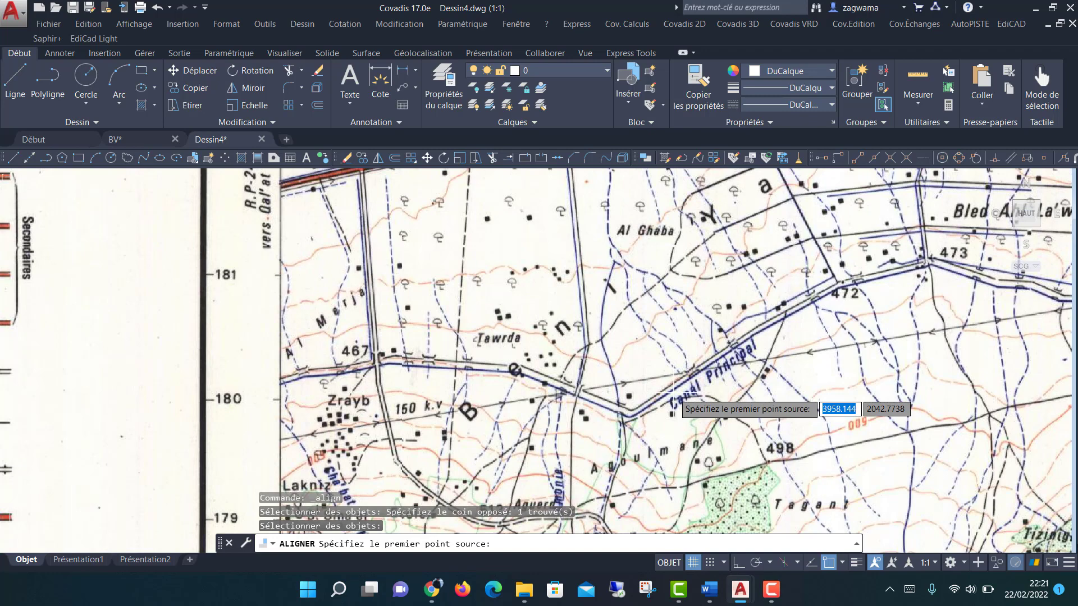
scroll(569, 400, "up", 6)
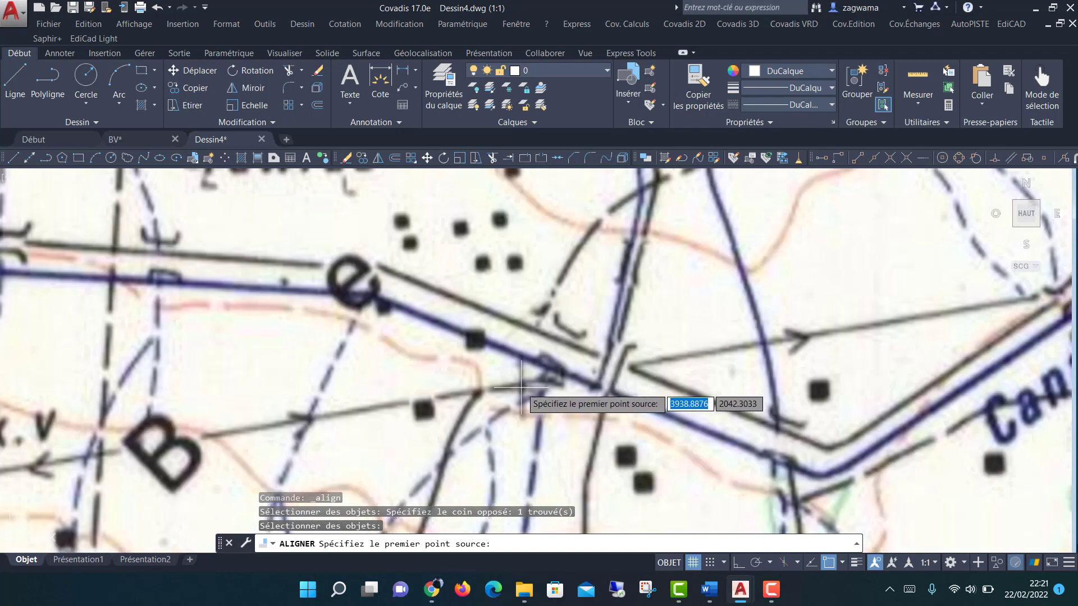
- Pick the 375/180 grid crossing as first source point, with destination 375000,180000
left_click(542, 372)
scroll(561, 388, "down", 6)
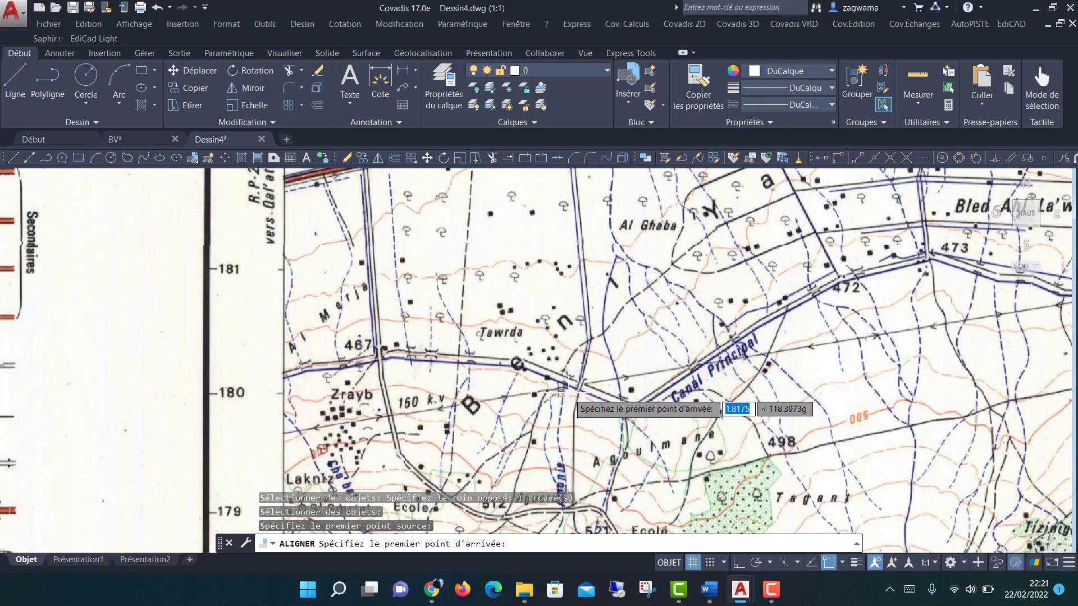
scroll(570, 401, "down", 4)
scroll(567, 289, "down", 1)
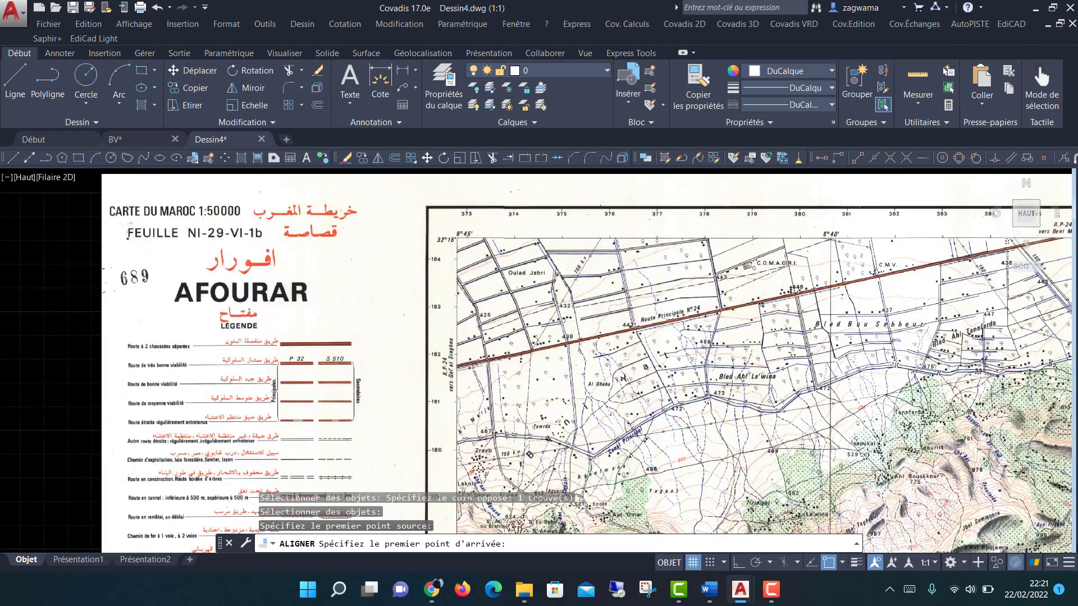
scroll(562, 219, "up", 4)
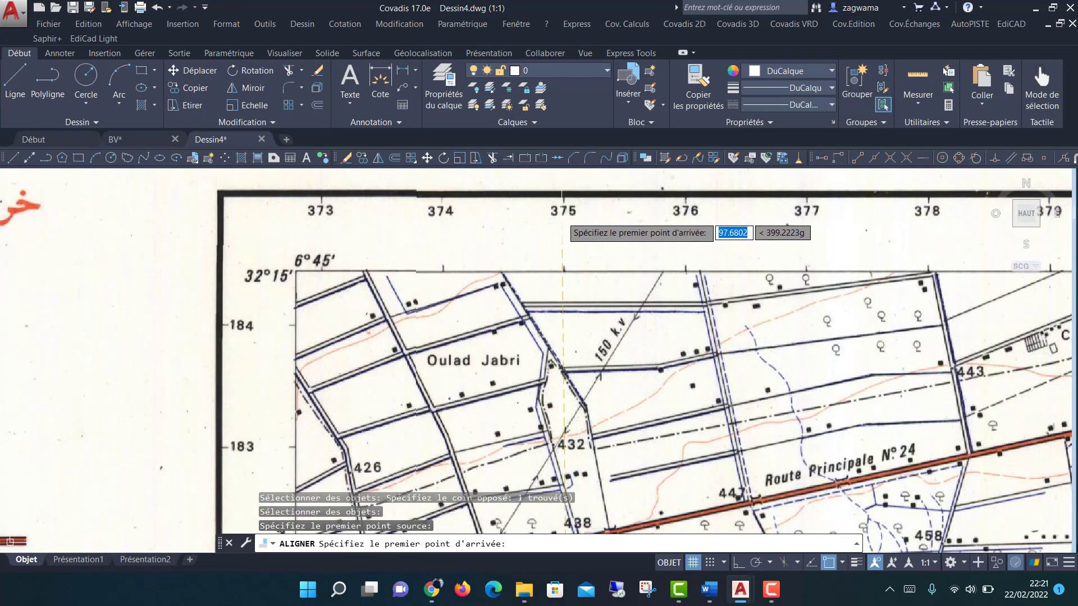
scroll(563, 220, "down", 5)
mouse_move(713, 401)
middle_mouse_down()
mouse_move(523, 323)
mouse_move(579, 389)
middle_mouse_up()
type("375000,18")
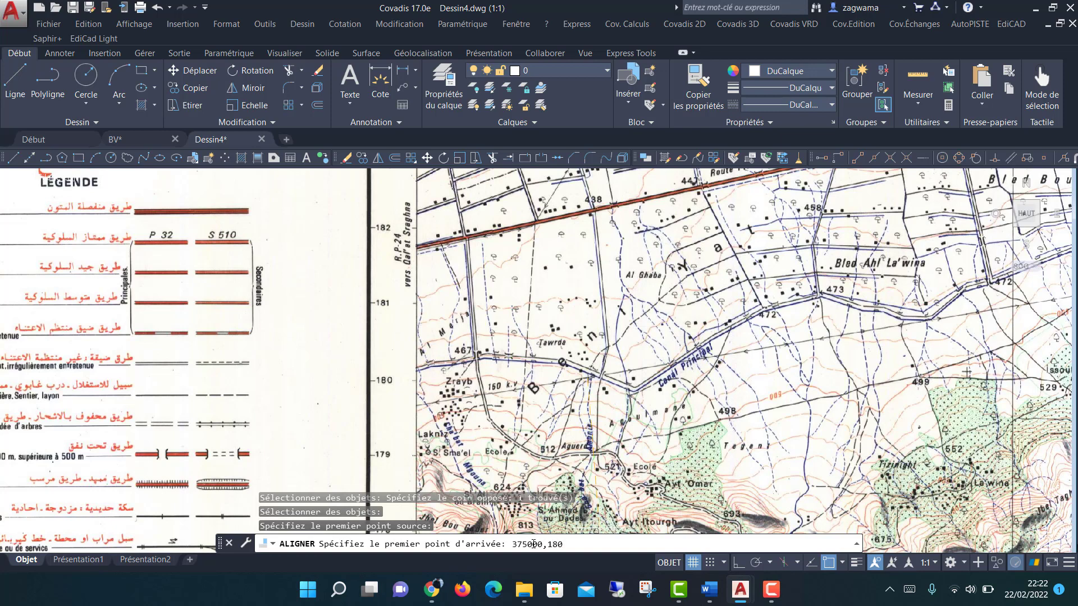
type("00")
type("0")
key("Return")
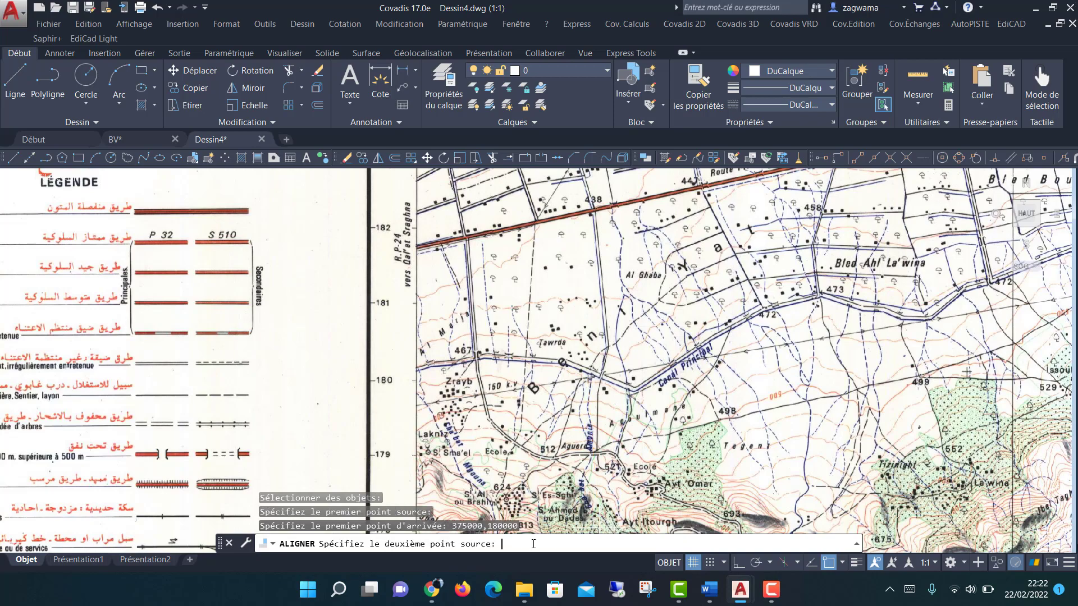
- Zoom to the lower-right 395/160 grid crossing and pick it as second source point
scroll(556, 337, "down", 4)
scroll(556, 326, "down", 4)
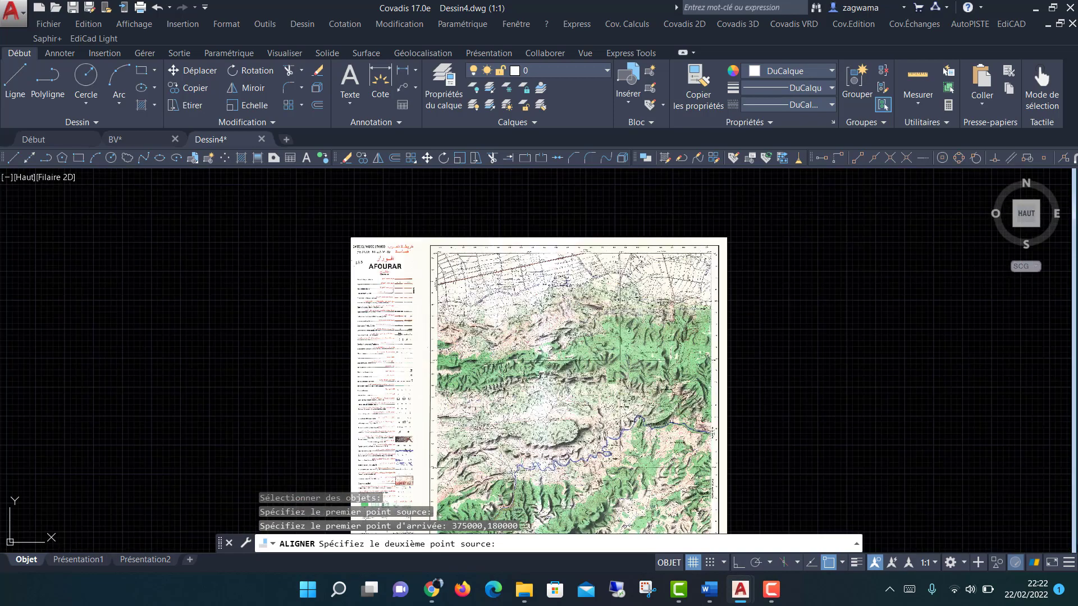
middle_click_drag(645, 415, 651, 410)
scroll(662, 396, "up", 5)
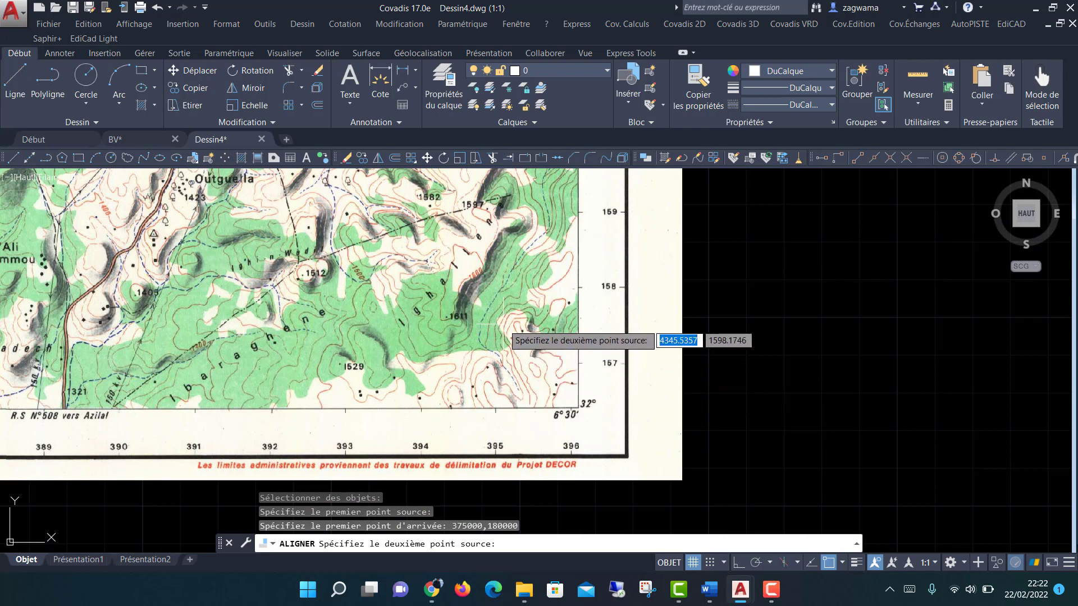
middle_click_drag(514, 216, 531, 312)
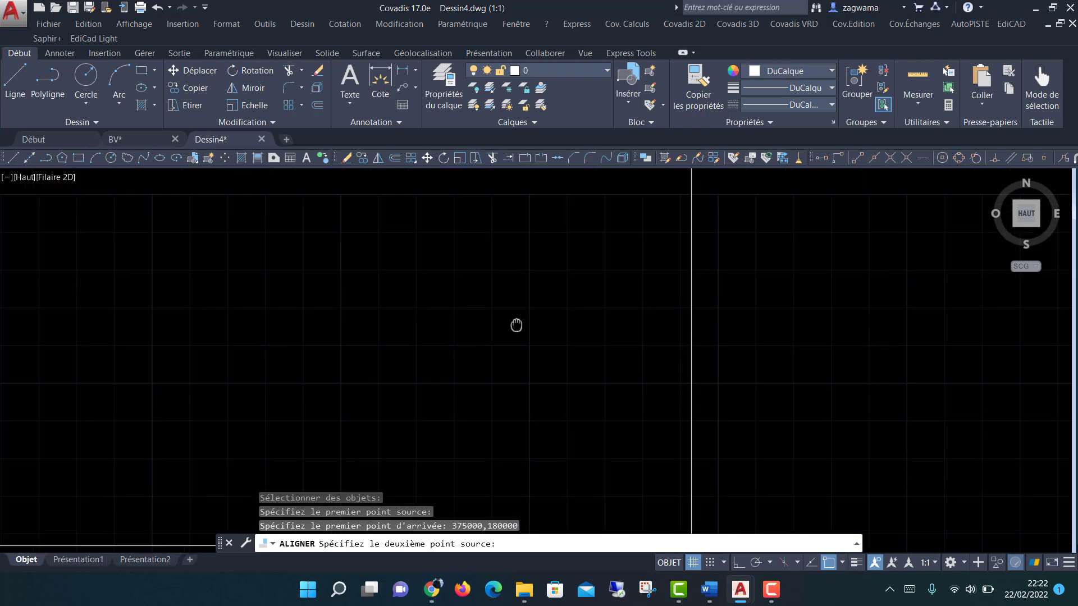
scroll(511, 301, "up", 1)
scroll(494, 292, "up", 2)
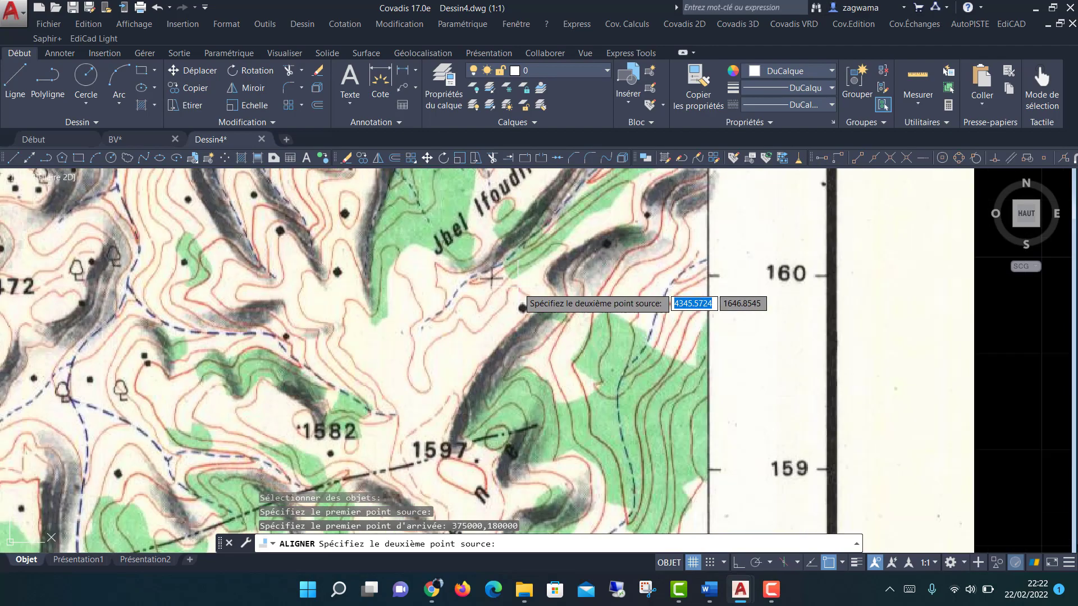
scroll(472, 275, "up", 2)
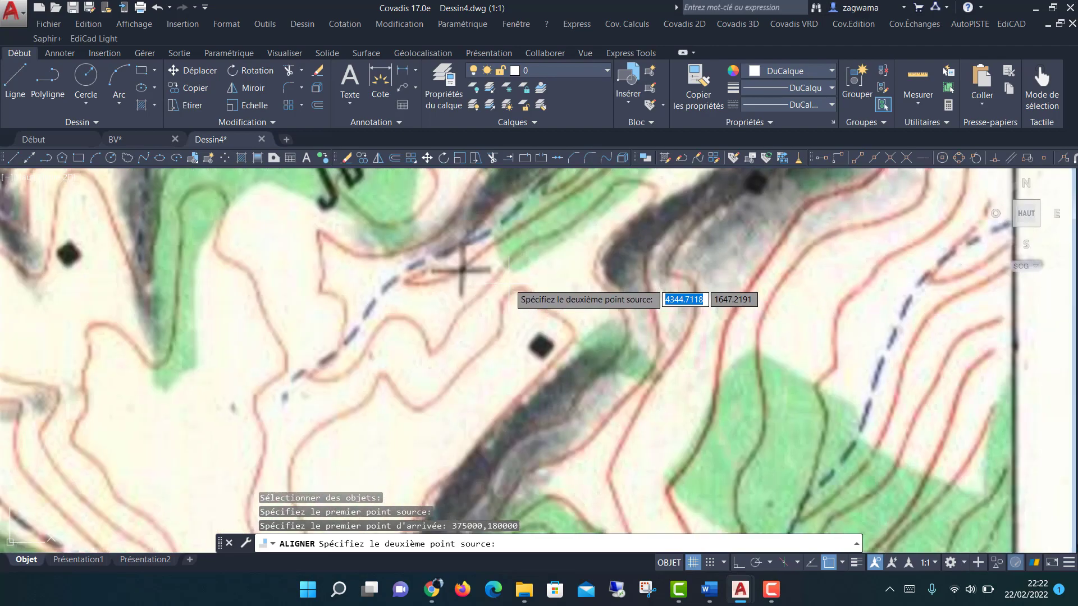
left_click(462, 270)
scroll(461, 270, "down", 3)
scroll(466, 281, "down", 3)
type("395000,")
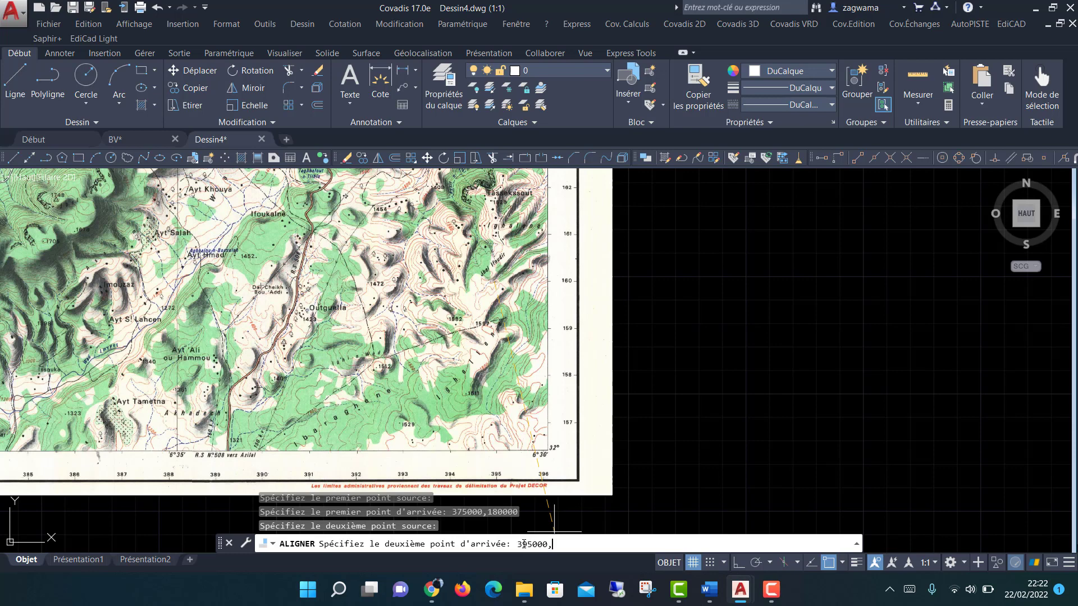
- Send the second point to 395000,160000, skip the third point and scale the map (O)
type("160000")
key("Return")
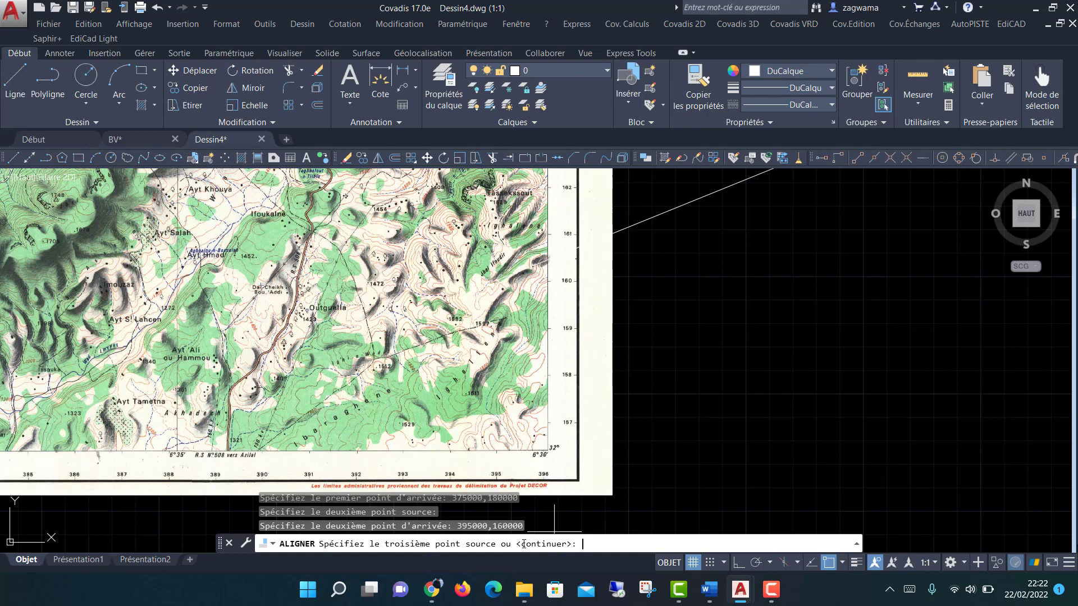
key("Return")
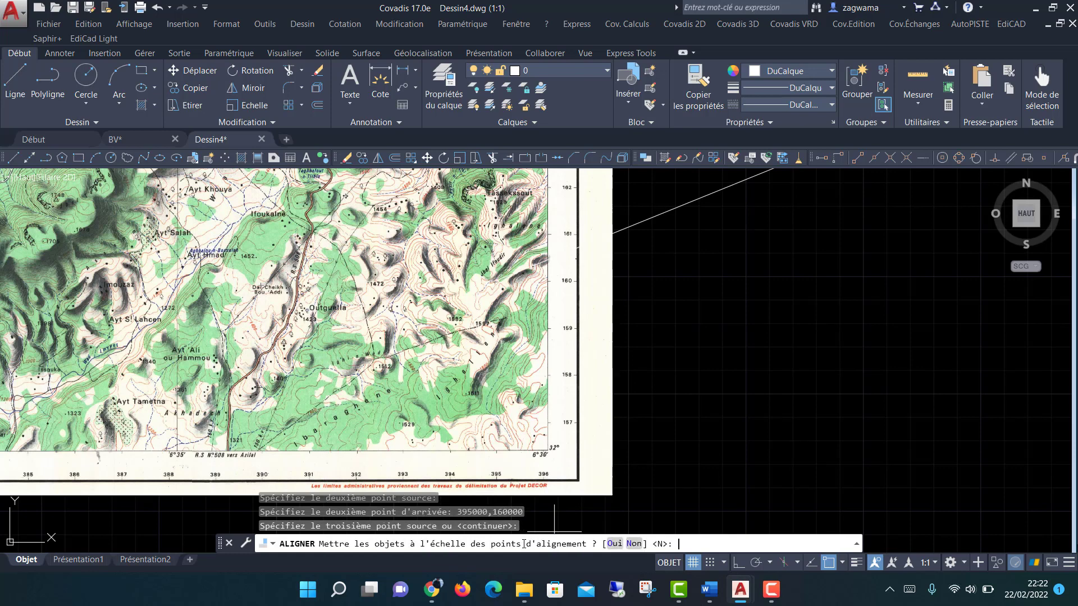
type("o")
key("Return")
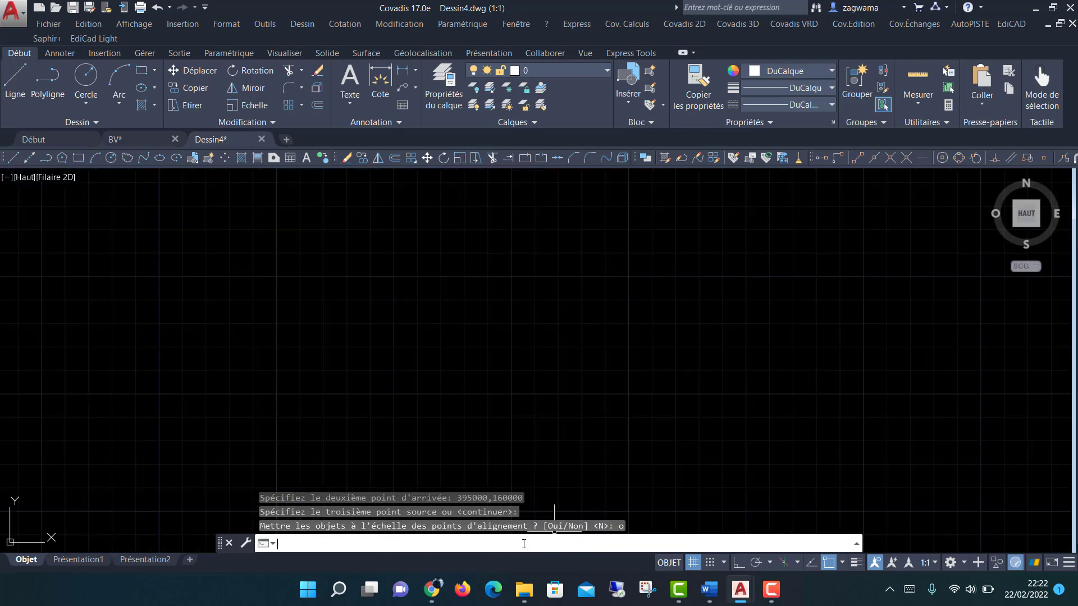
- Zoom to extents and pan to frame the whole aligned AFOURAR sheet
middle_click(556, 325)
middle_click(556, 325)
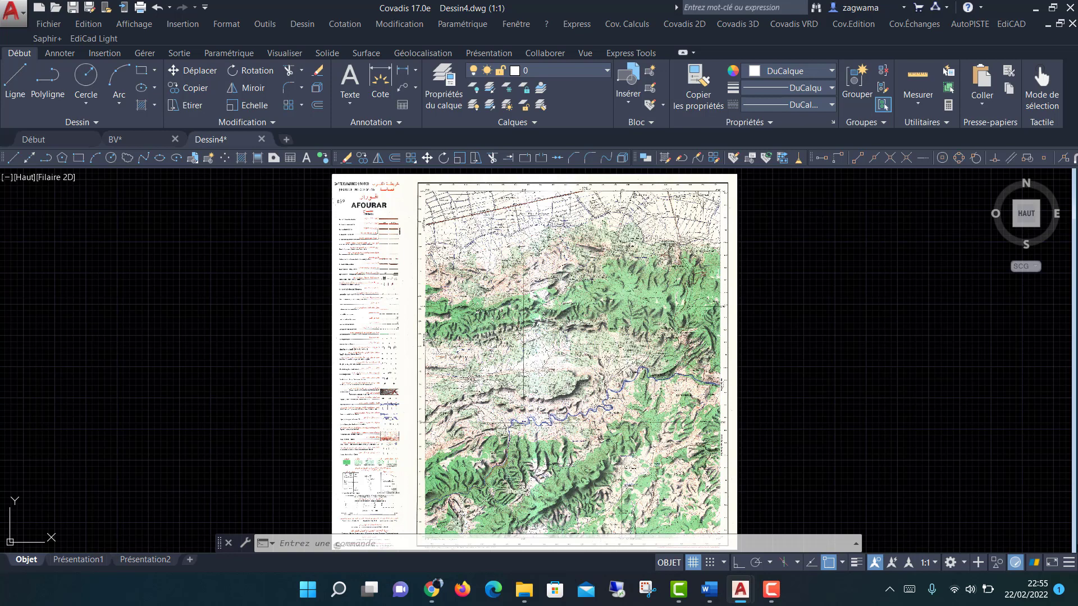
scroll(508, 337, "down", 2)
scroll(553, 363, "down", 1)
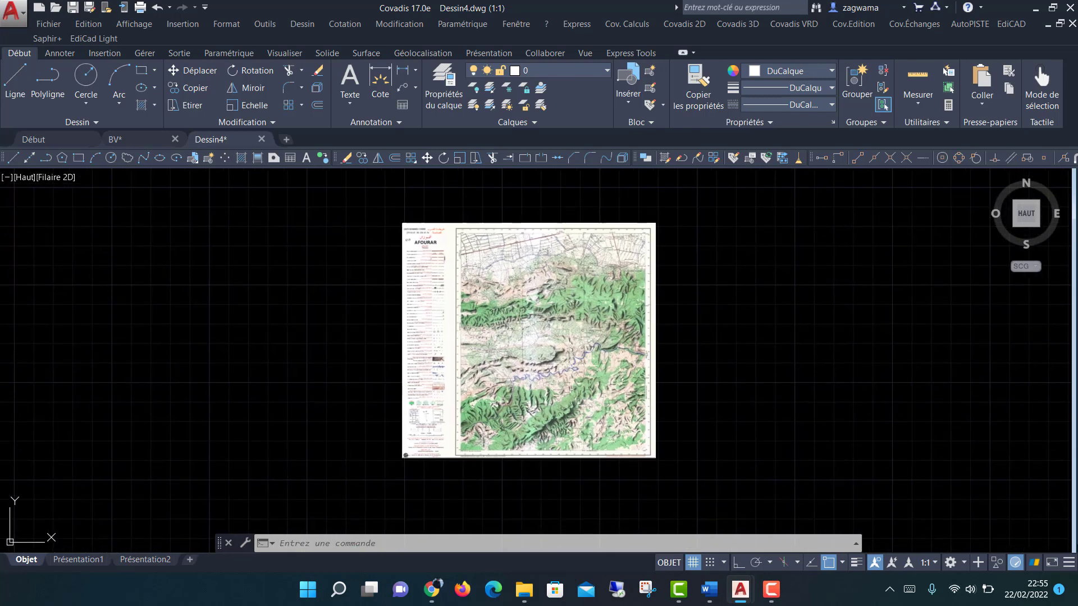
middle_click_drag(572, 389, 530, 304)
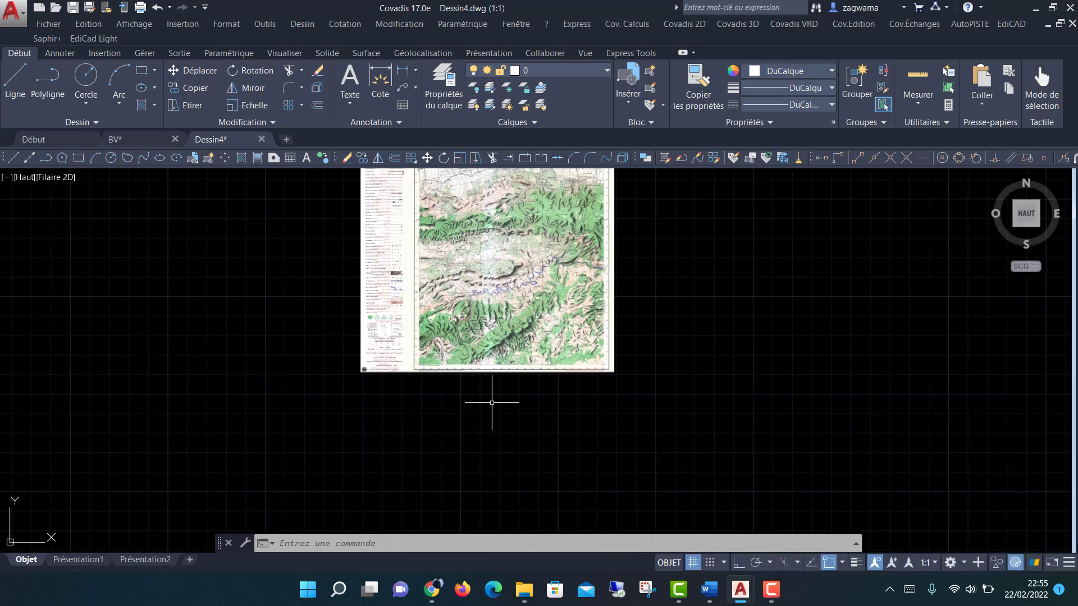
middle_click_drag(503, 389, 506, 332)
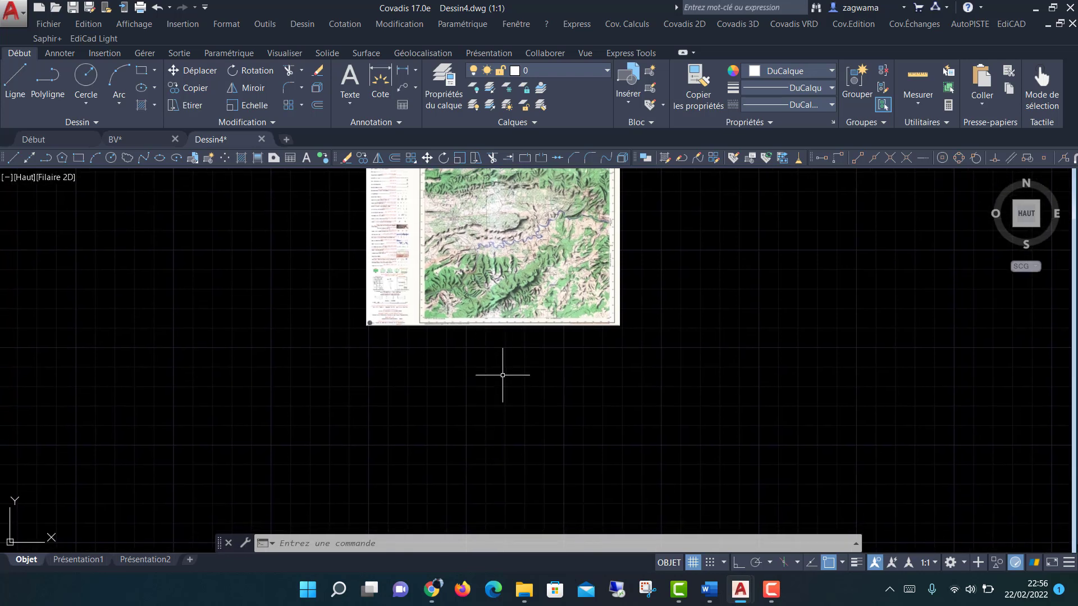
middle_click_drag(510, 373, 519, 465)
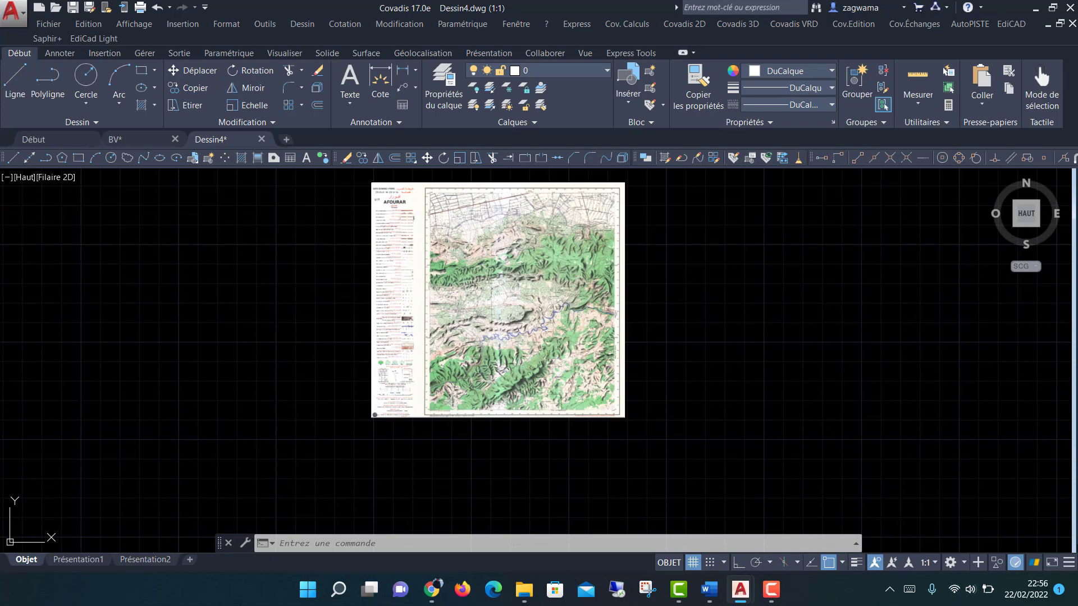
scroll(393, 382, "up", 2)
scroll(393, 382, "up", 4)
scroll(393, 382, "up", 3)
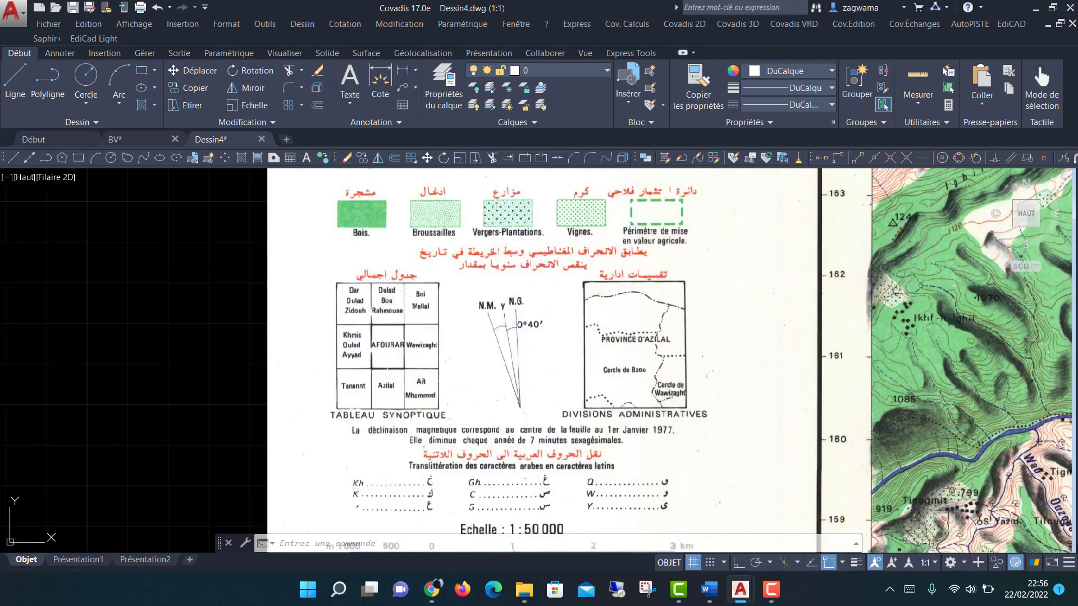
scroll(382, 348, "up", 2)
scroll(388, 337, "down", 1)
scroll(393, 329, "up", 1)
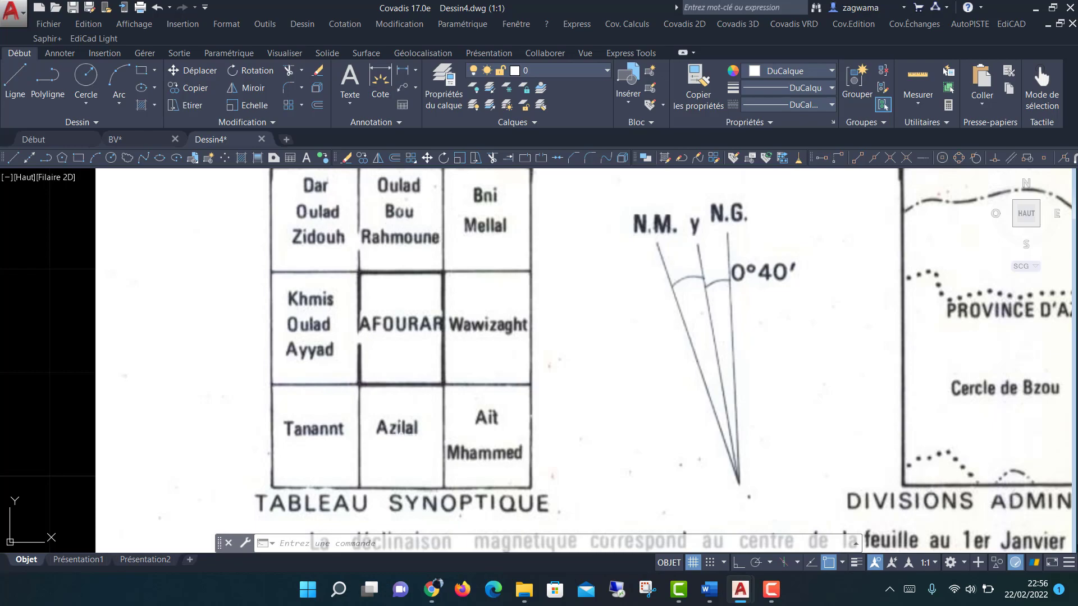
scroll(400, 427, "down", 3)
scroll(400, 426, "down", 5)
middle_click(337, 545)
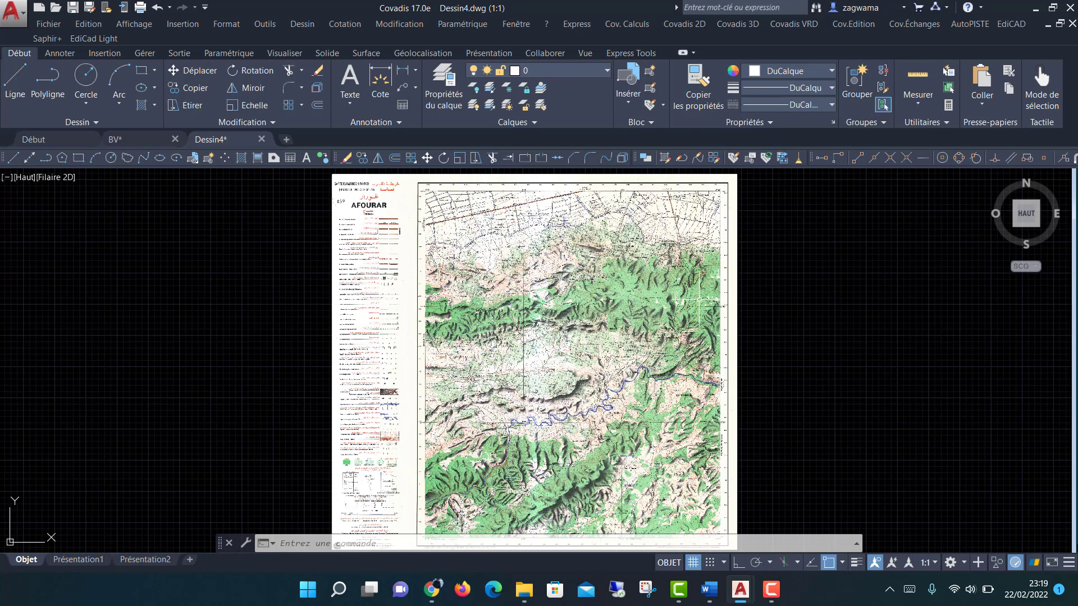
- Start DELIMIMAGE on the AFOURAR raster with a new clipping boundary
left_click(406, 24)
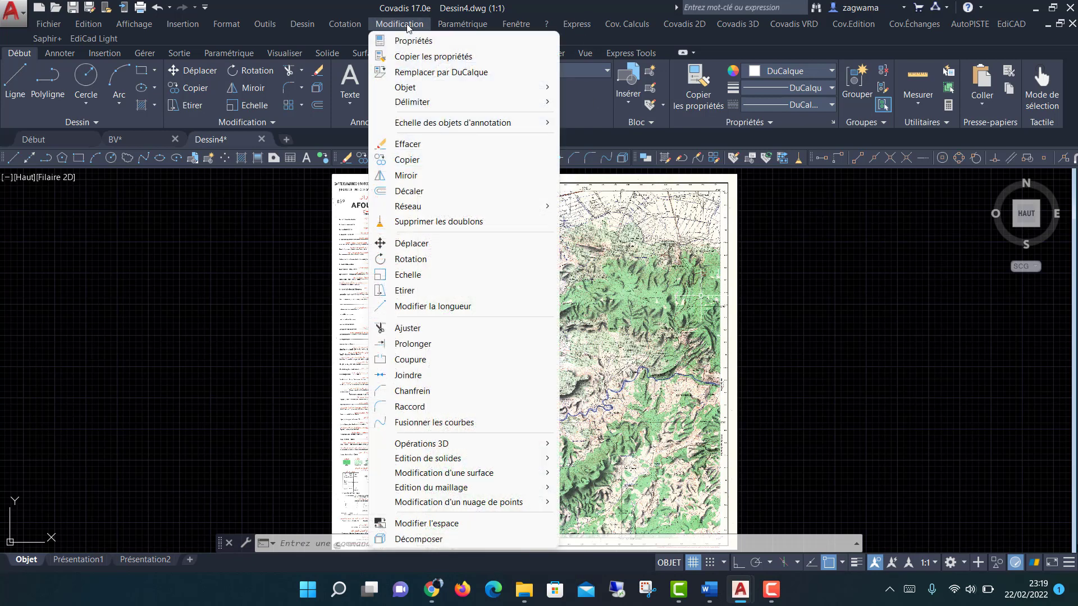
mouse_move(462, 101)
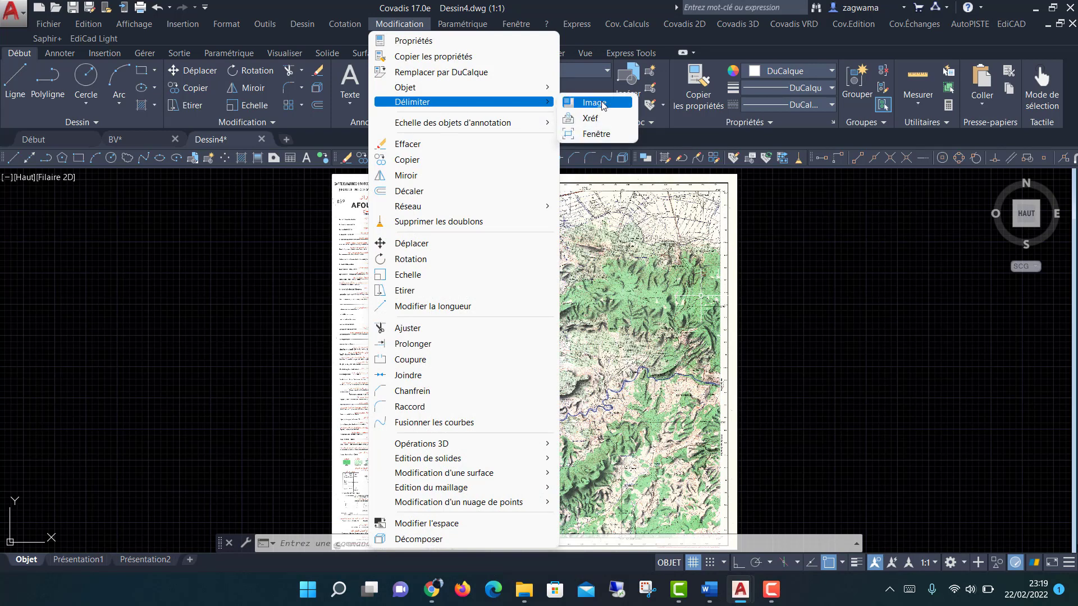
left_click(603, 103)
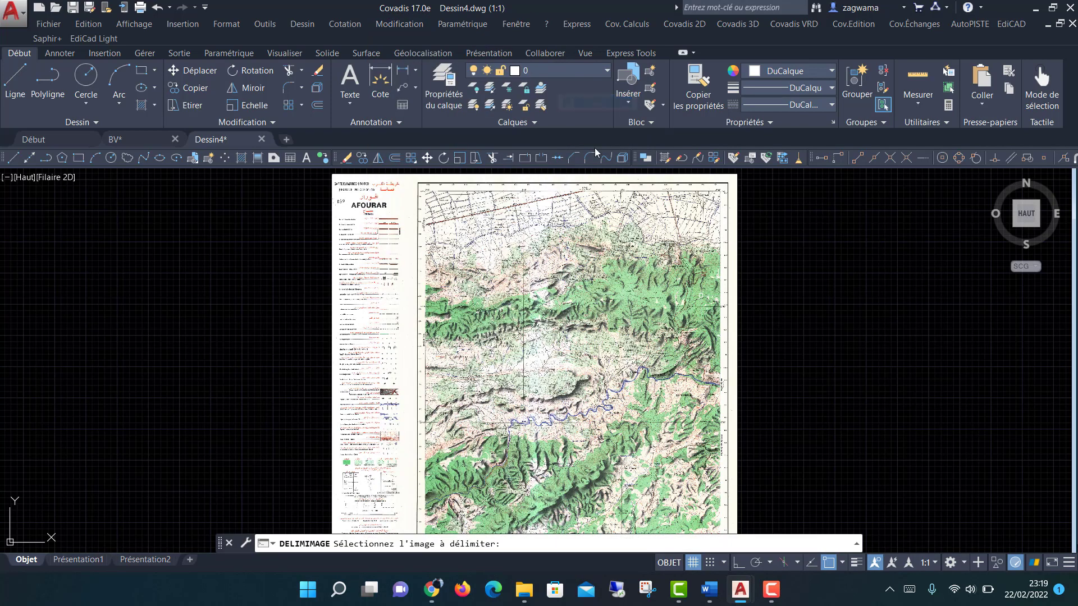
left_click(751, 296)
left_click(695, 257)
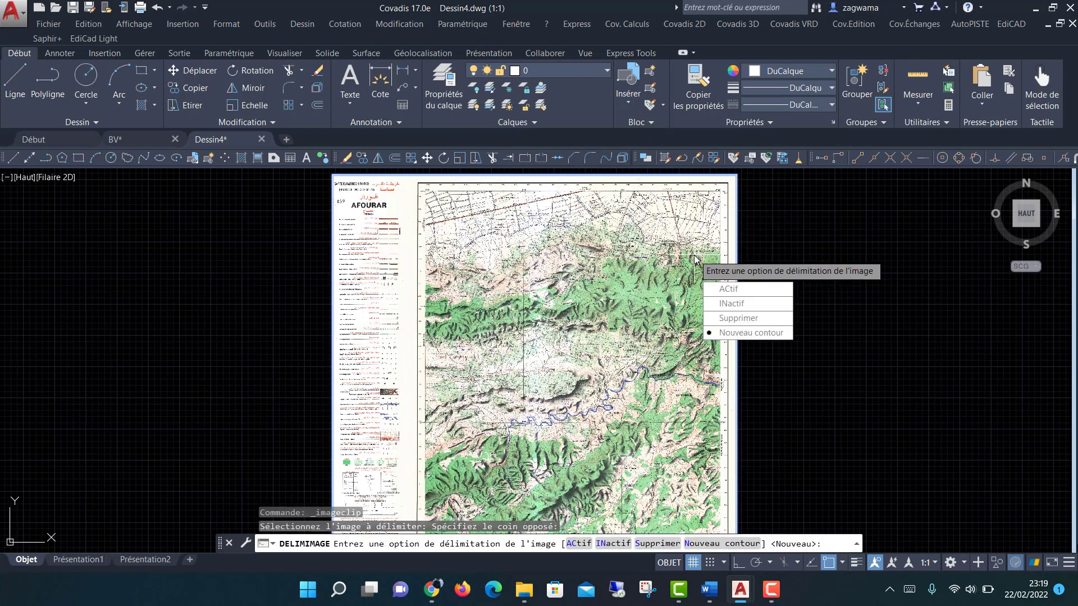
left_click(743, 334)
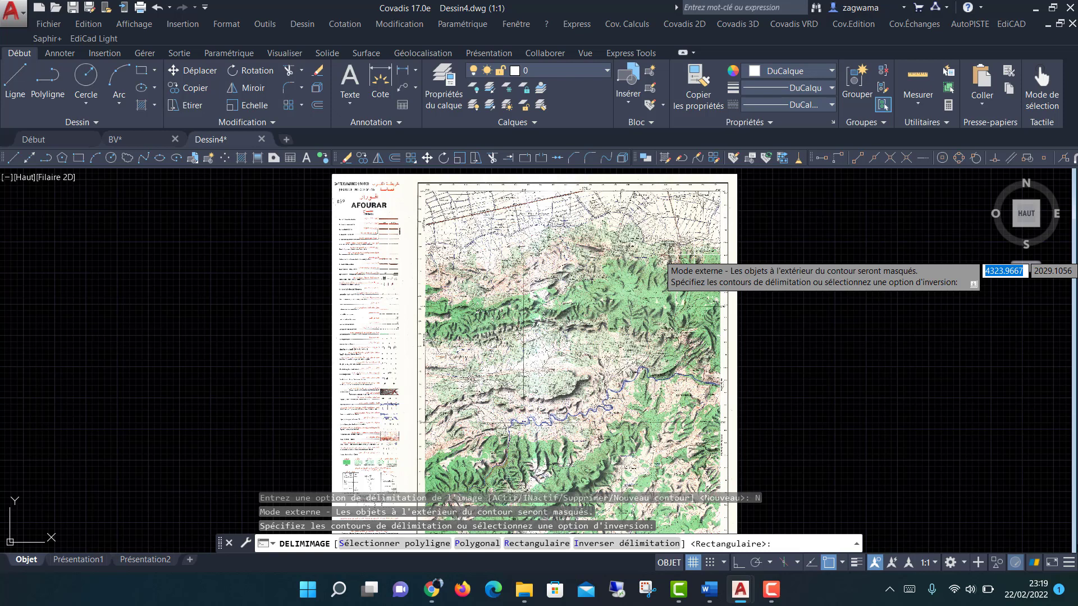
- Choose a polygonal boundary (P) and place its first point at the map frame's top-left corner
type("P")
key("Return")
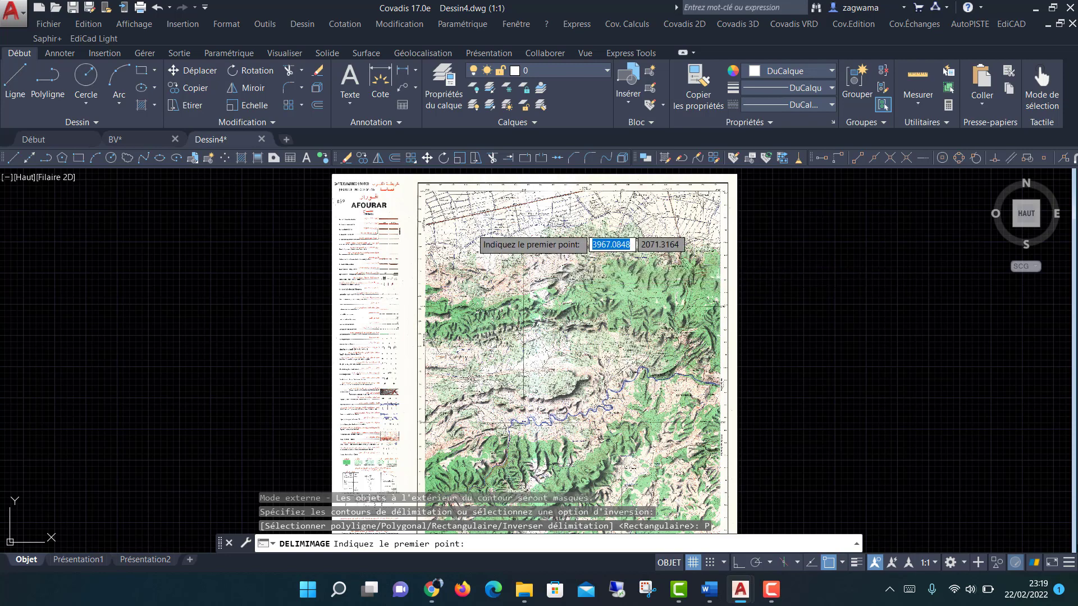
scroll(430, 189, "up", 4)
scroll(428, 187, "up", 4)
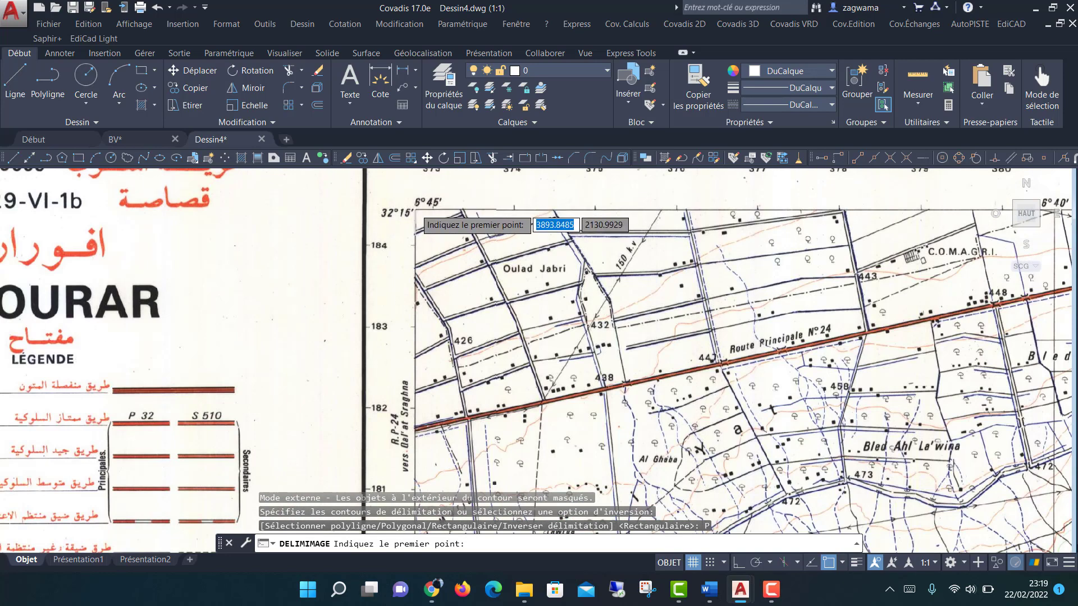
left_click(419, 215)
- Add the map frame's top-right and bottom-right corners to the clip polygon
scroll(418, 247, "down", 4)
middle_click_drag(764, 241, 449, 248)
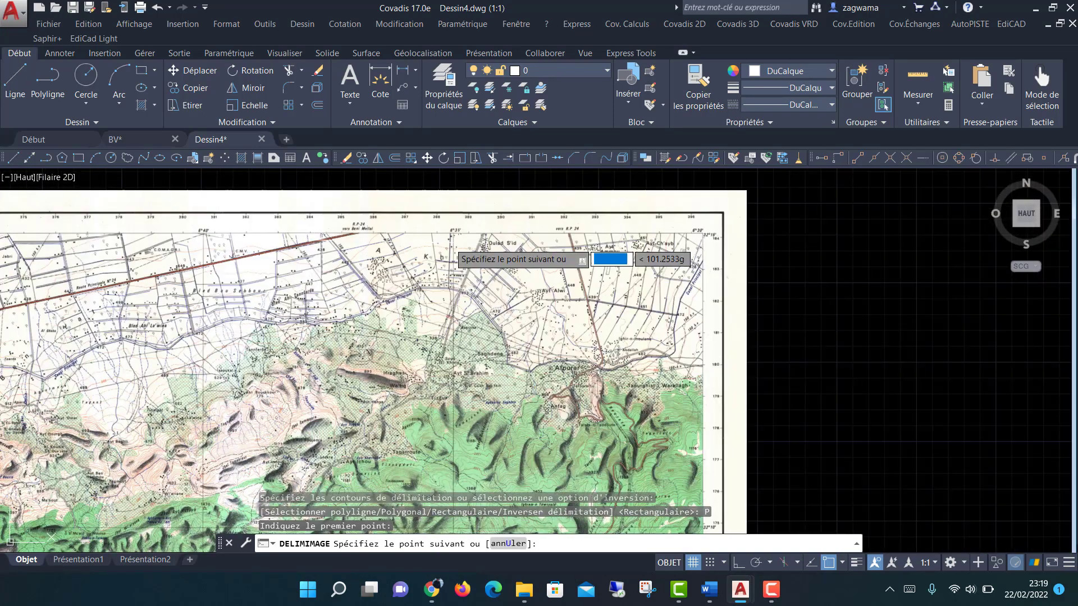
scroll(724, 218, "up", 4)
scroll(741, 222, "up", 2)
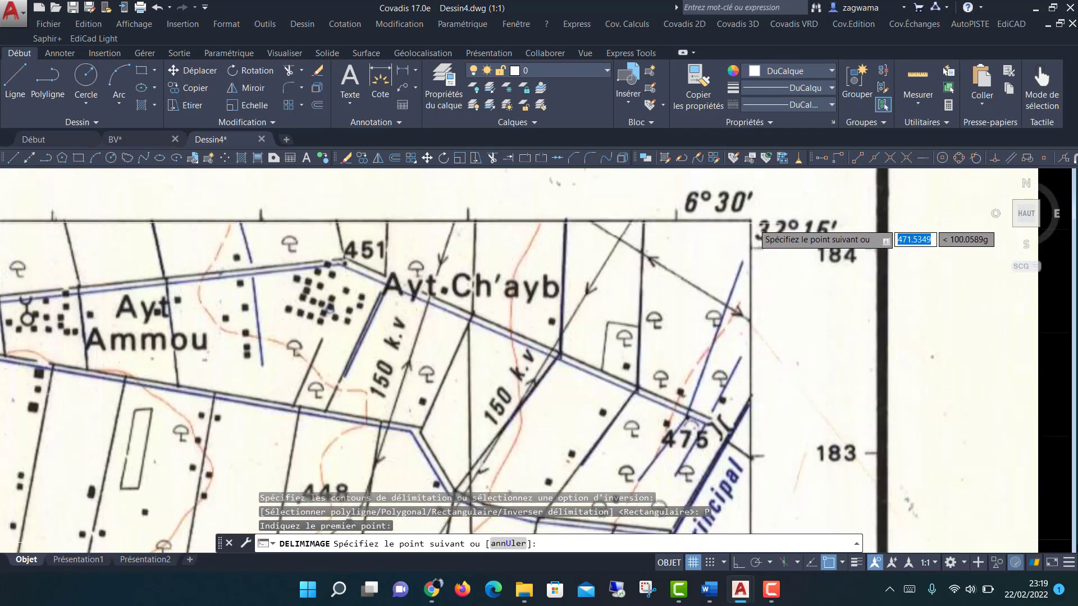
left_click(751, 222)
scroll(751, 264, "down", 8)
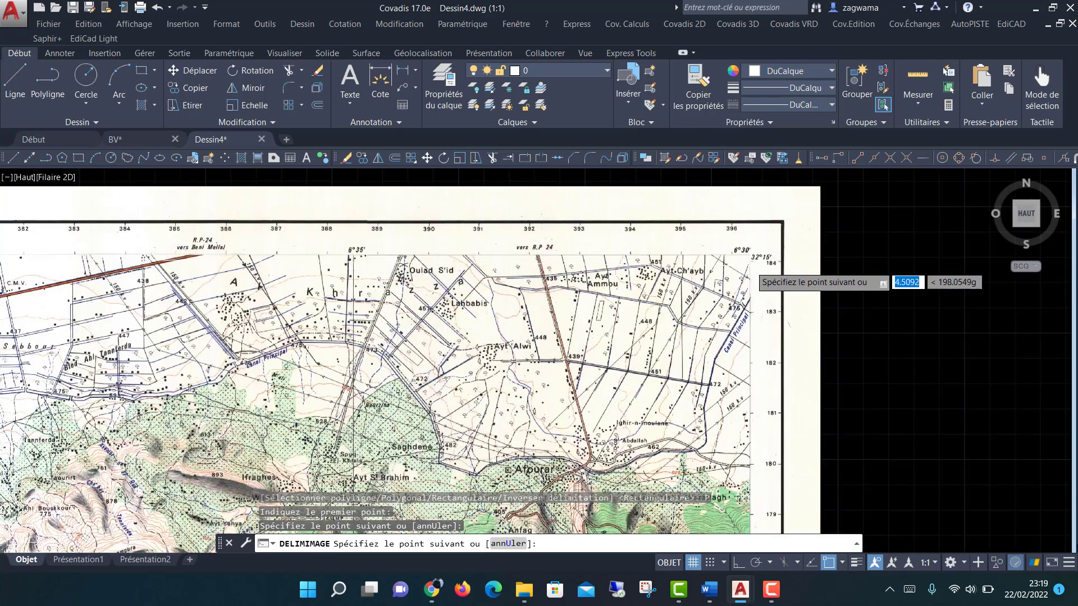
scroll(752, 270, "down", 3)
scroll(710, 359, "down", 4)
scroll(702, 343, "up", 5)
scroll(769, 361, "up", 5)
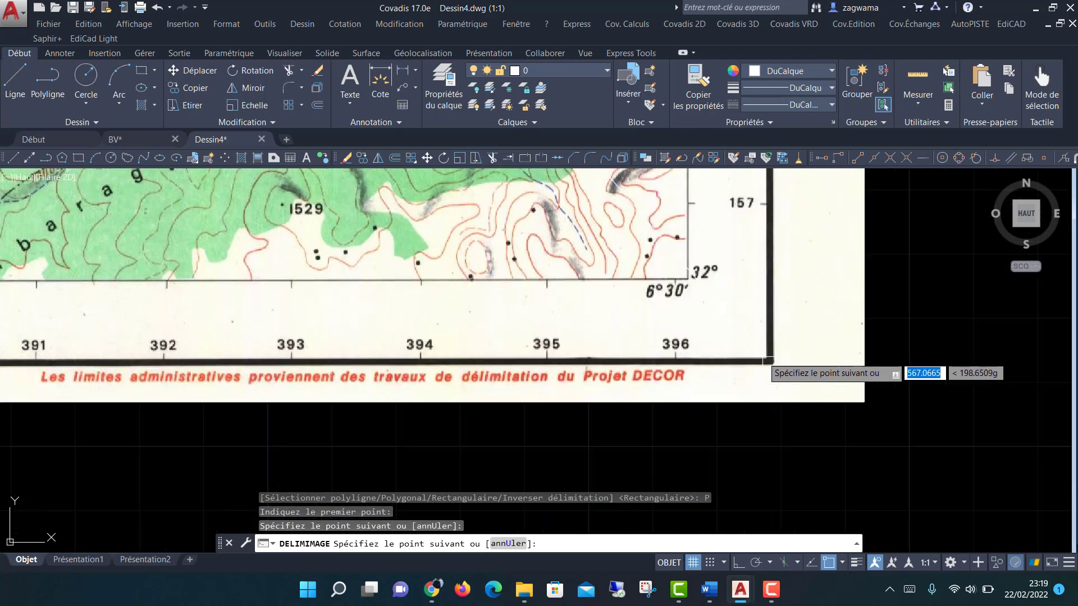
scroll(696, 302, "up", 4)
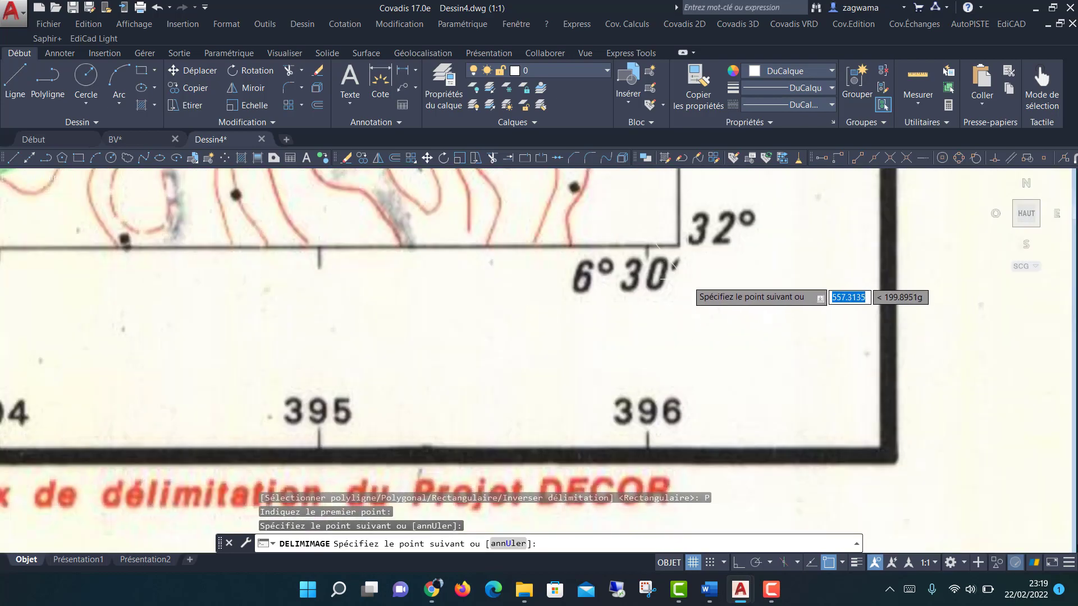
left_click(679, 245)
- Place the bottom-left corner, close the boundary to clip the image, and recentre the view
scroll(786, 286, "down", 10)
scroll(612, 290, "up", 4)
scroll(584, 251, "up", 4)
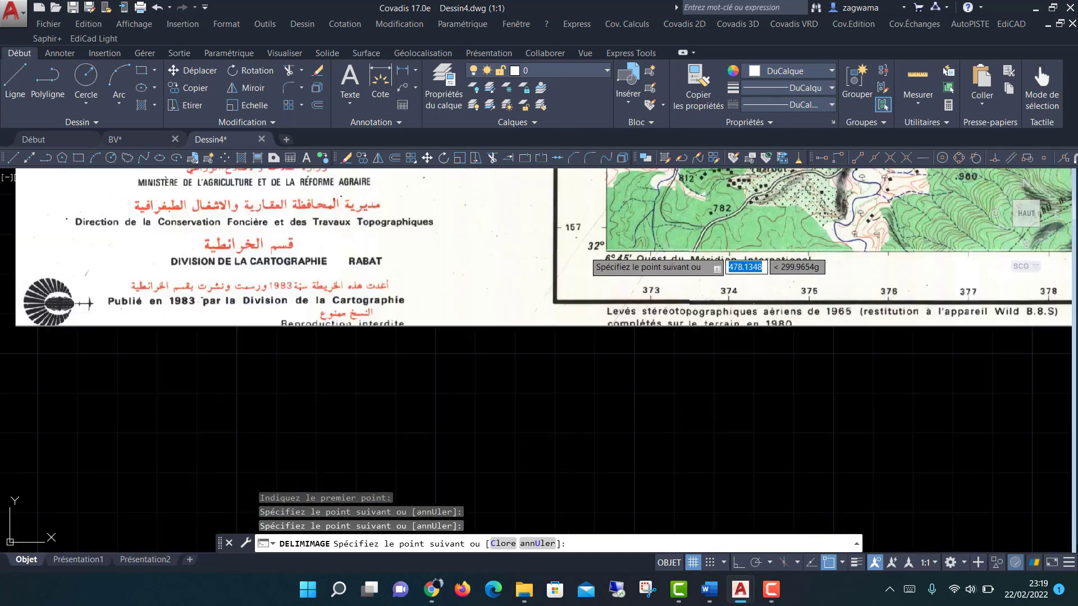
scroll(585, 251, "up", 4)
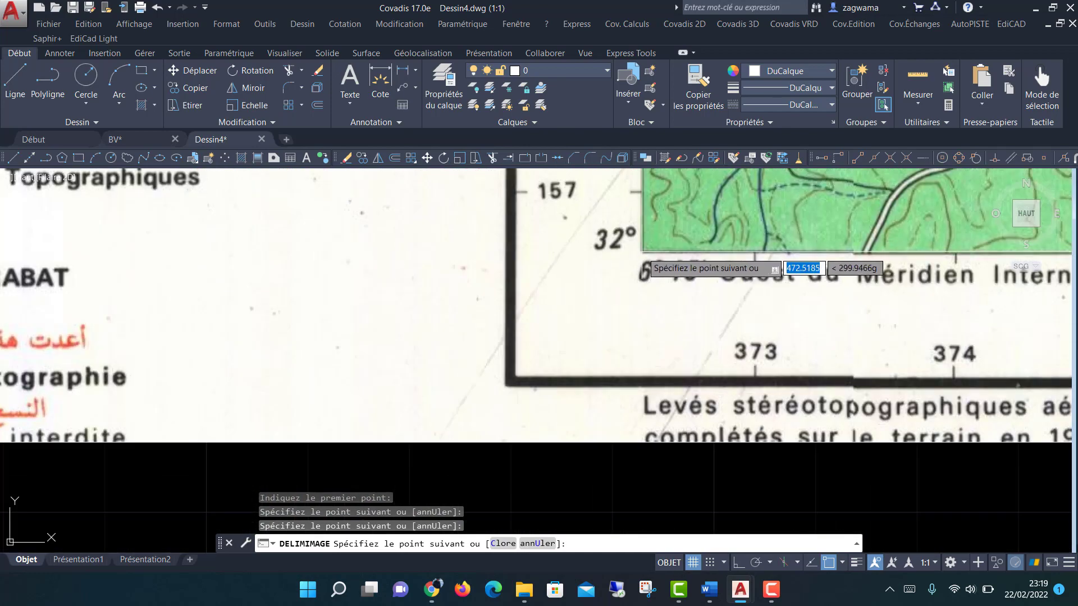
left_click(643, 251)
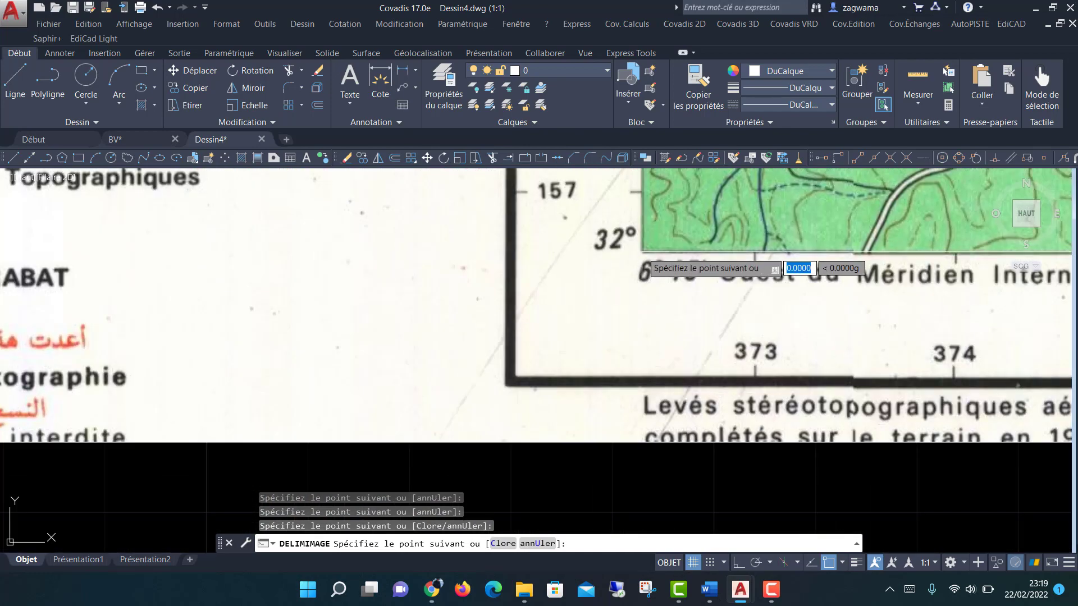
key("Return")
scroll(616, 386, "down", 5)
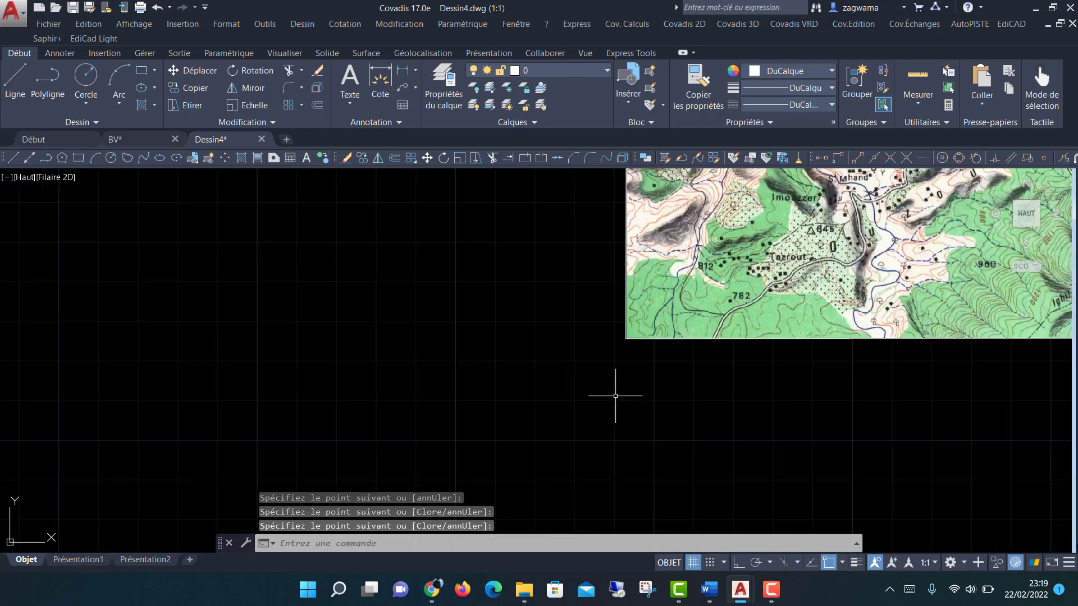
scroll(615, 396, "down", 4)
scroll(616, 393, "down", 3)
scroll(616, 388, "down", 3)
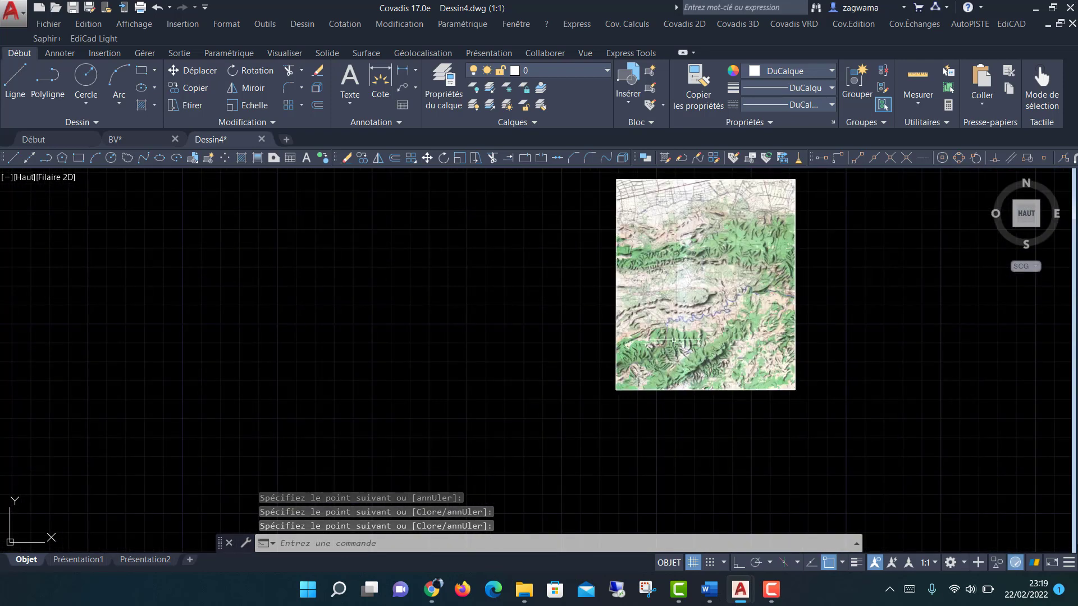
mouse_move(676, 337)
middle_mouse_down()
mouse_move(652, 361)
mouse_move(563, 398)
middle_mouse_up()
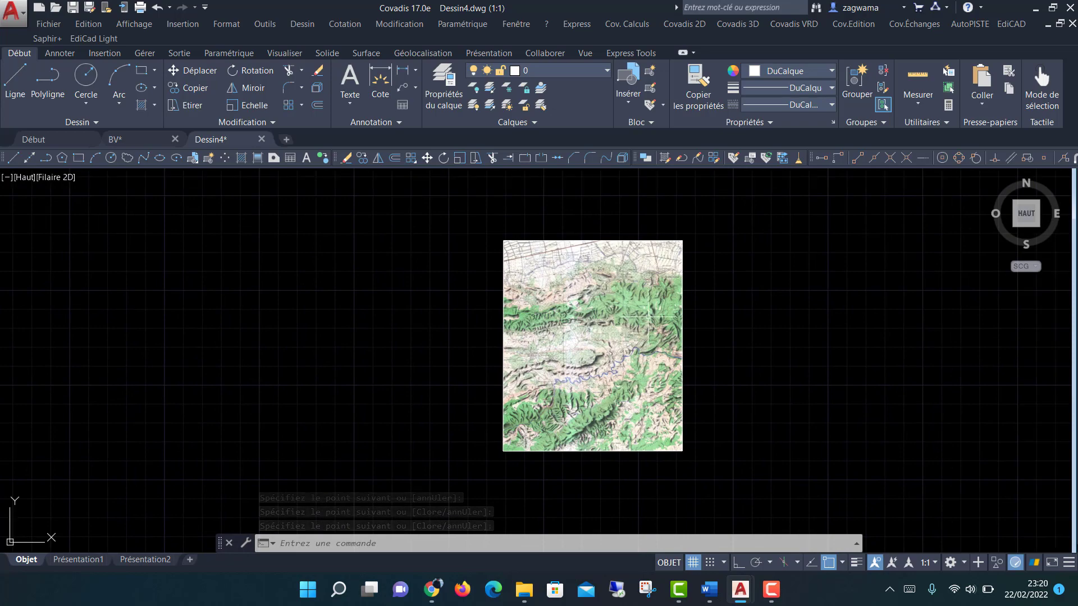